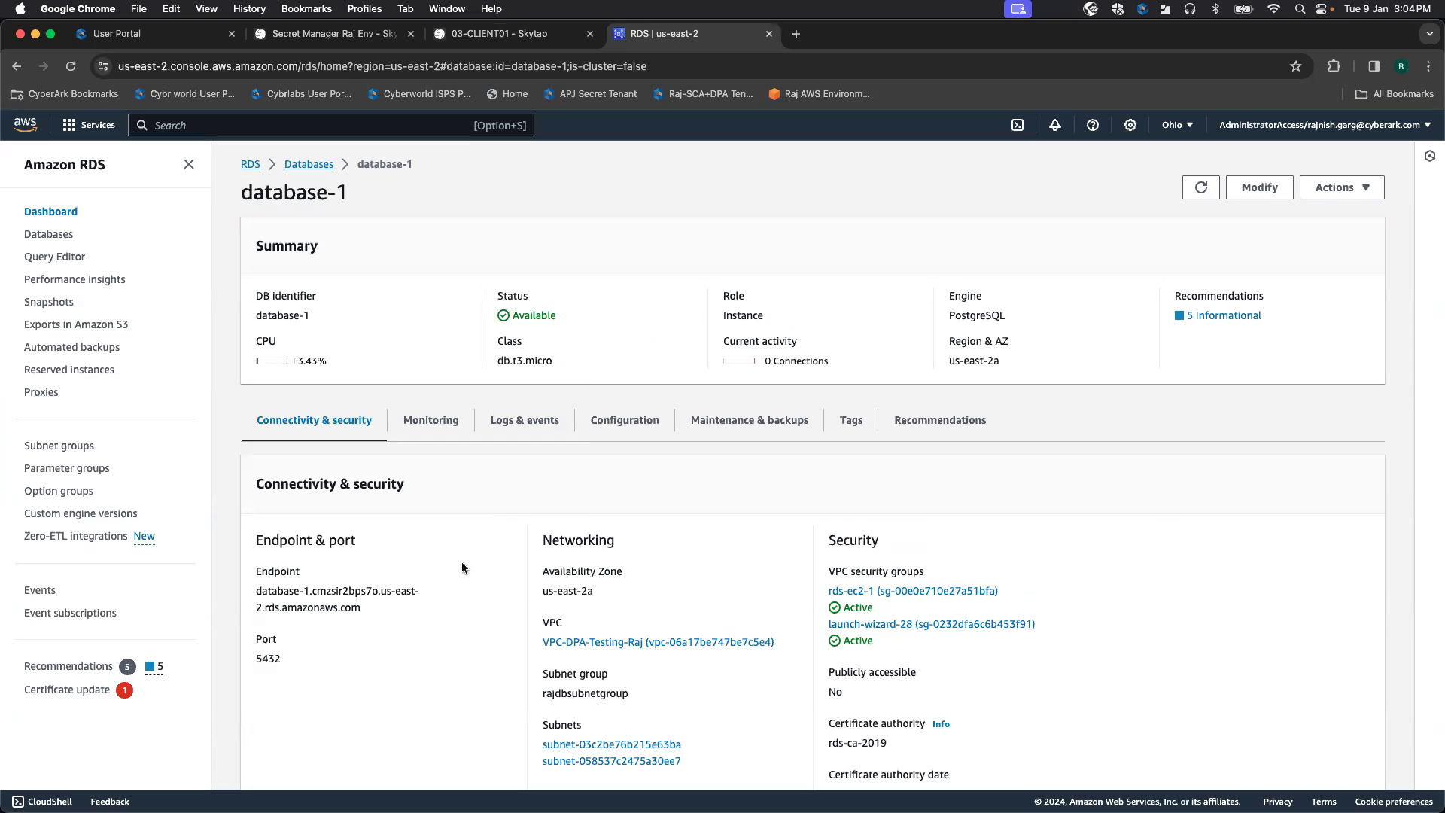
# Step: Select database-1's RDS endpoint address, then view the Privilege Cloud postgres account list
pyautogui.moveTo(363, 608); pyautogui.dragTo(255, 591)
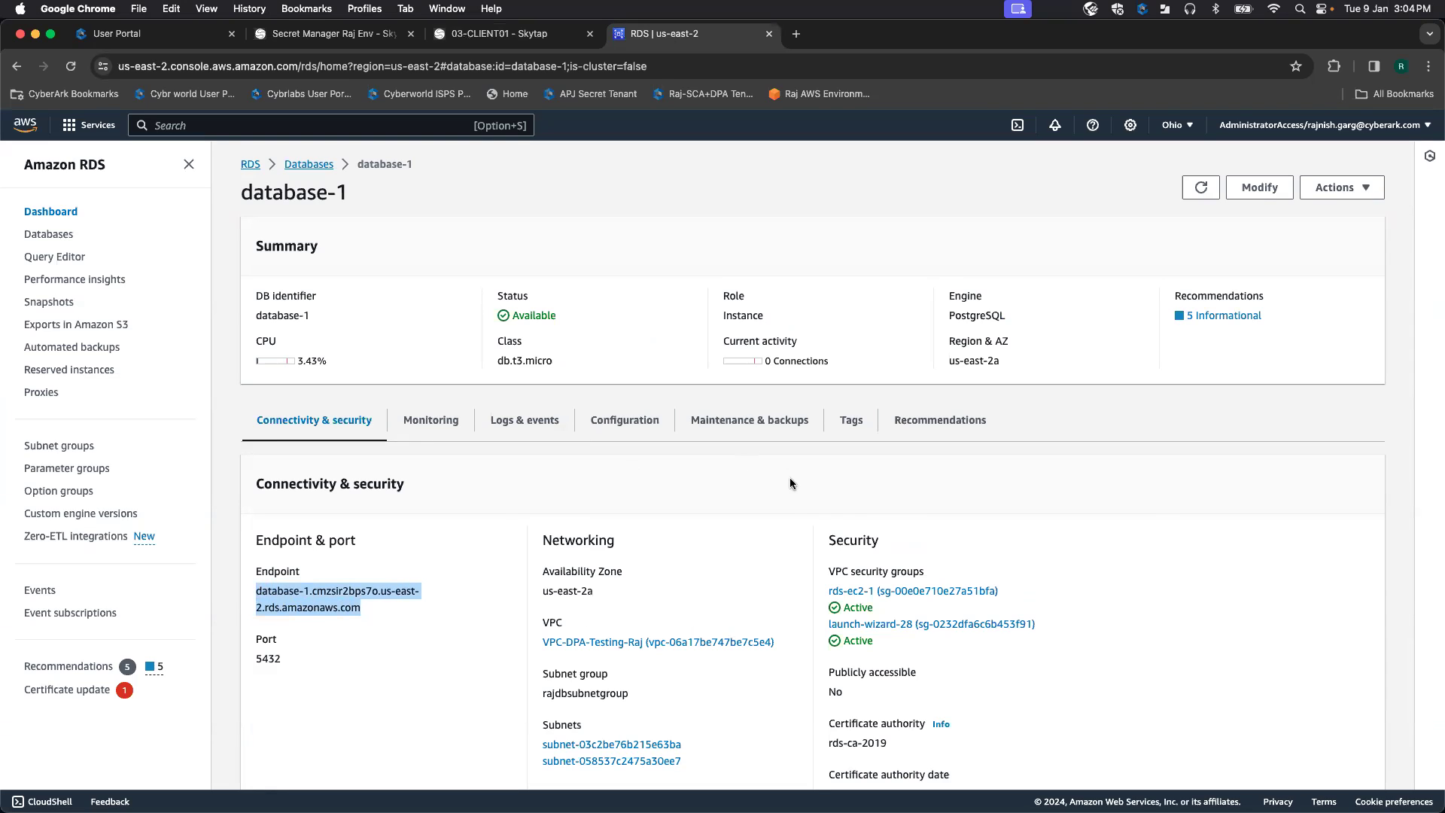
pyautogui.click(496, 35)
pyautogui.click(304, 124)
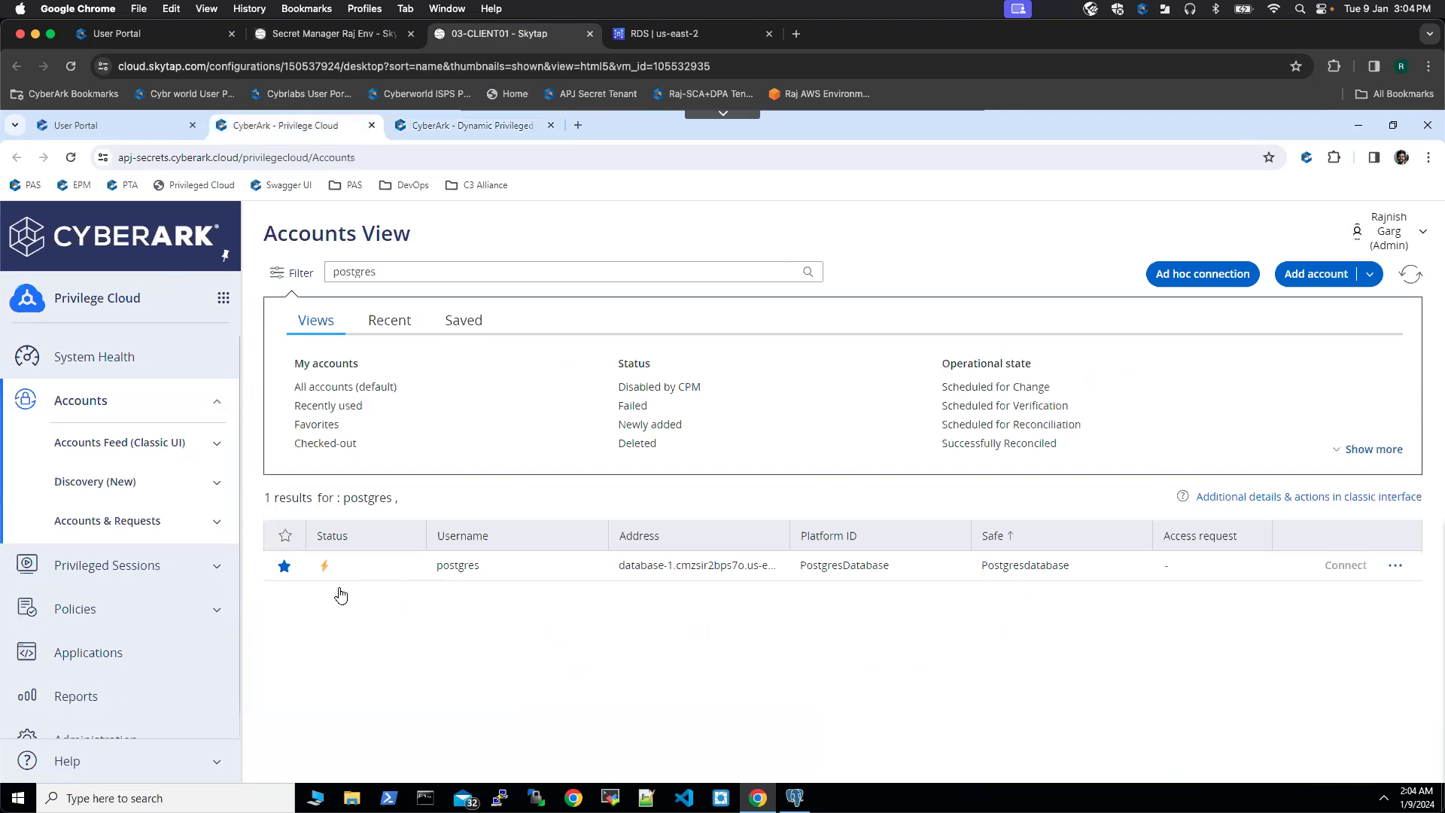
# Step: Review the postgres account's details (safe Postgresdatabase, secret PostgresDPA, RDS address), then bring up DPA and pgAdmin 4
pyautogui.click(391, 568)
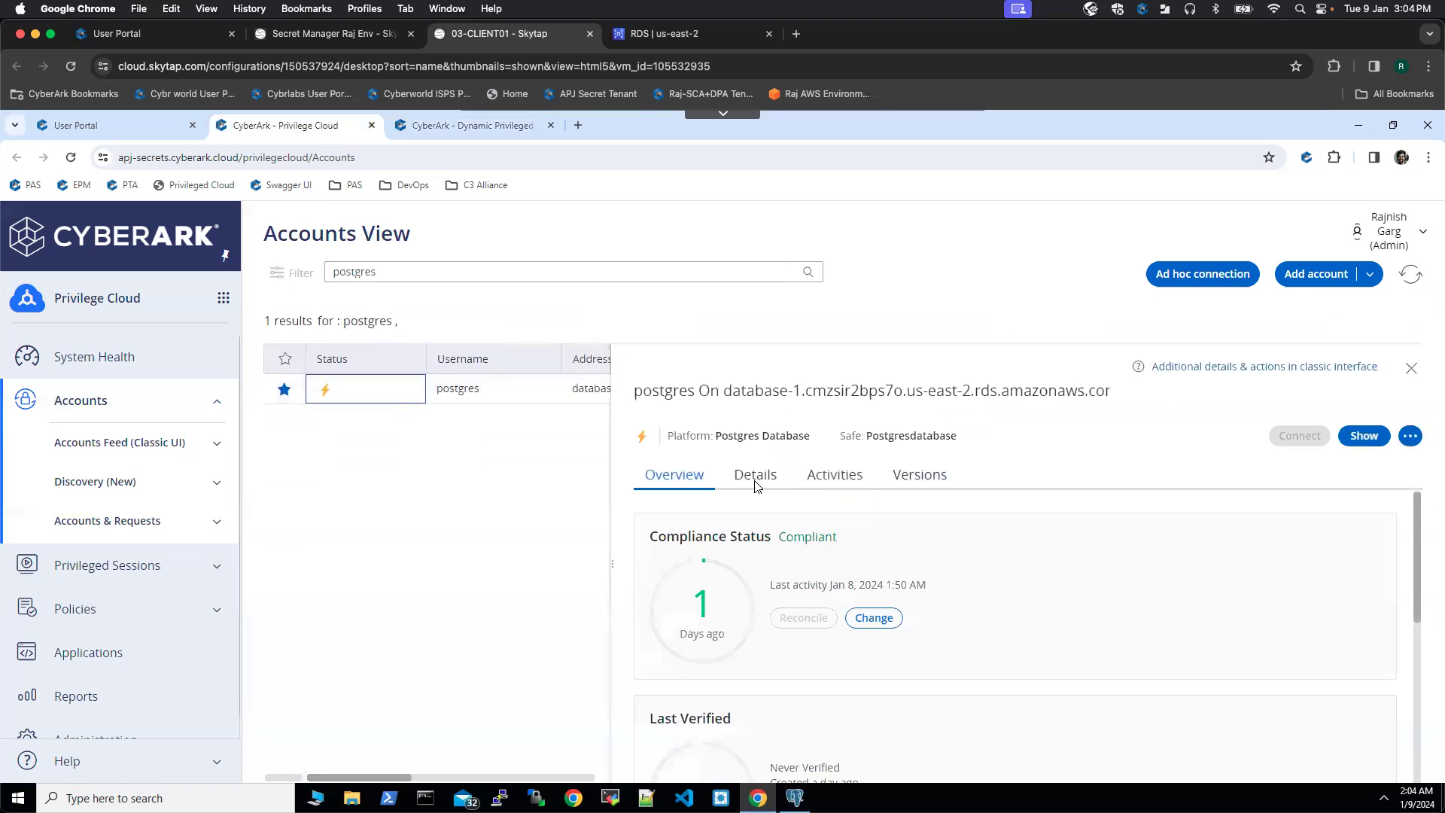
pyautogui.click(783, 483)
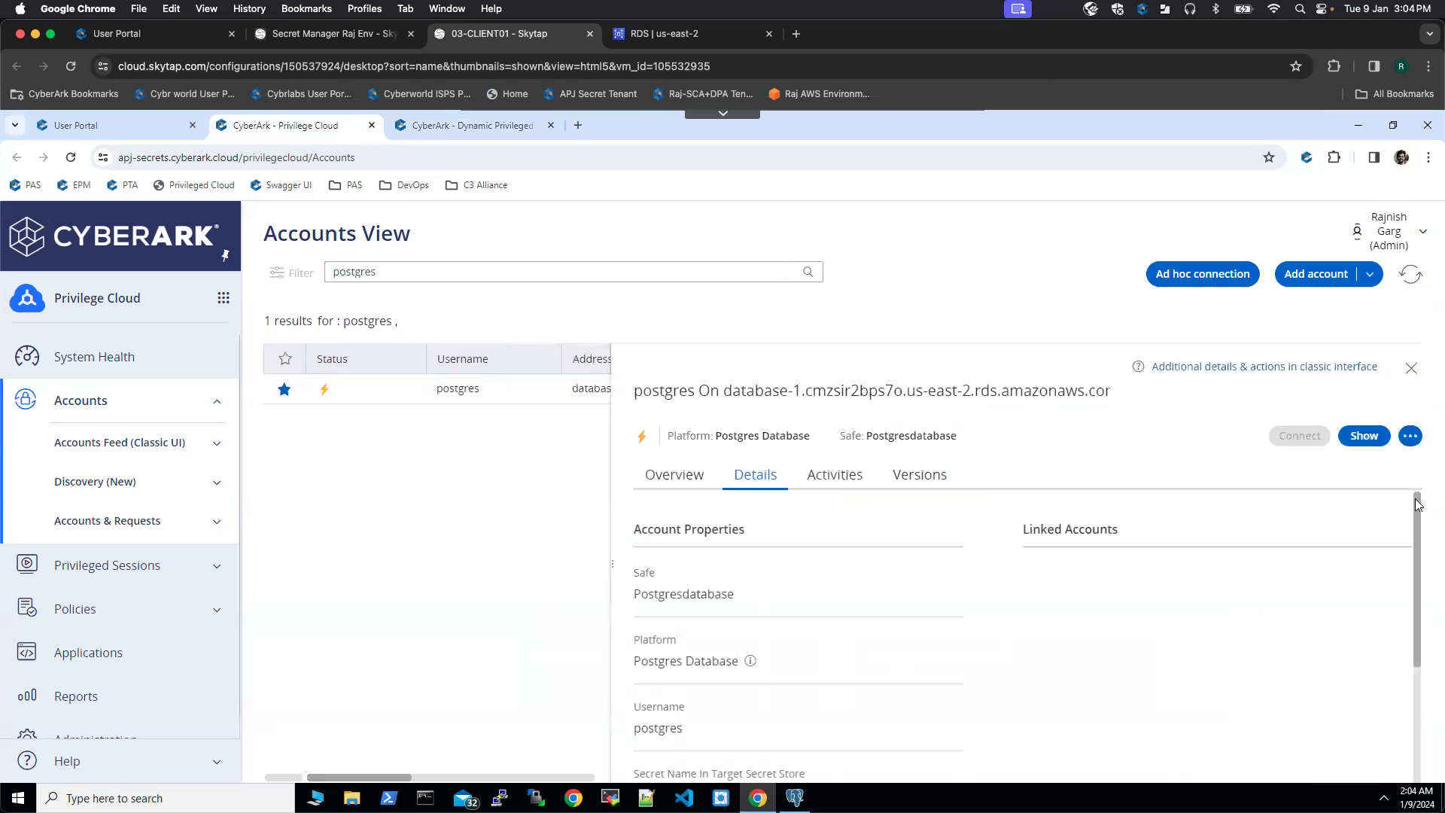
pyautogui.scroll(-2, 1415, 549)
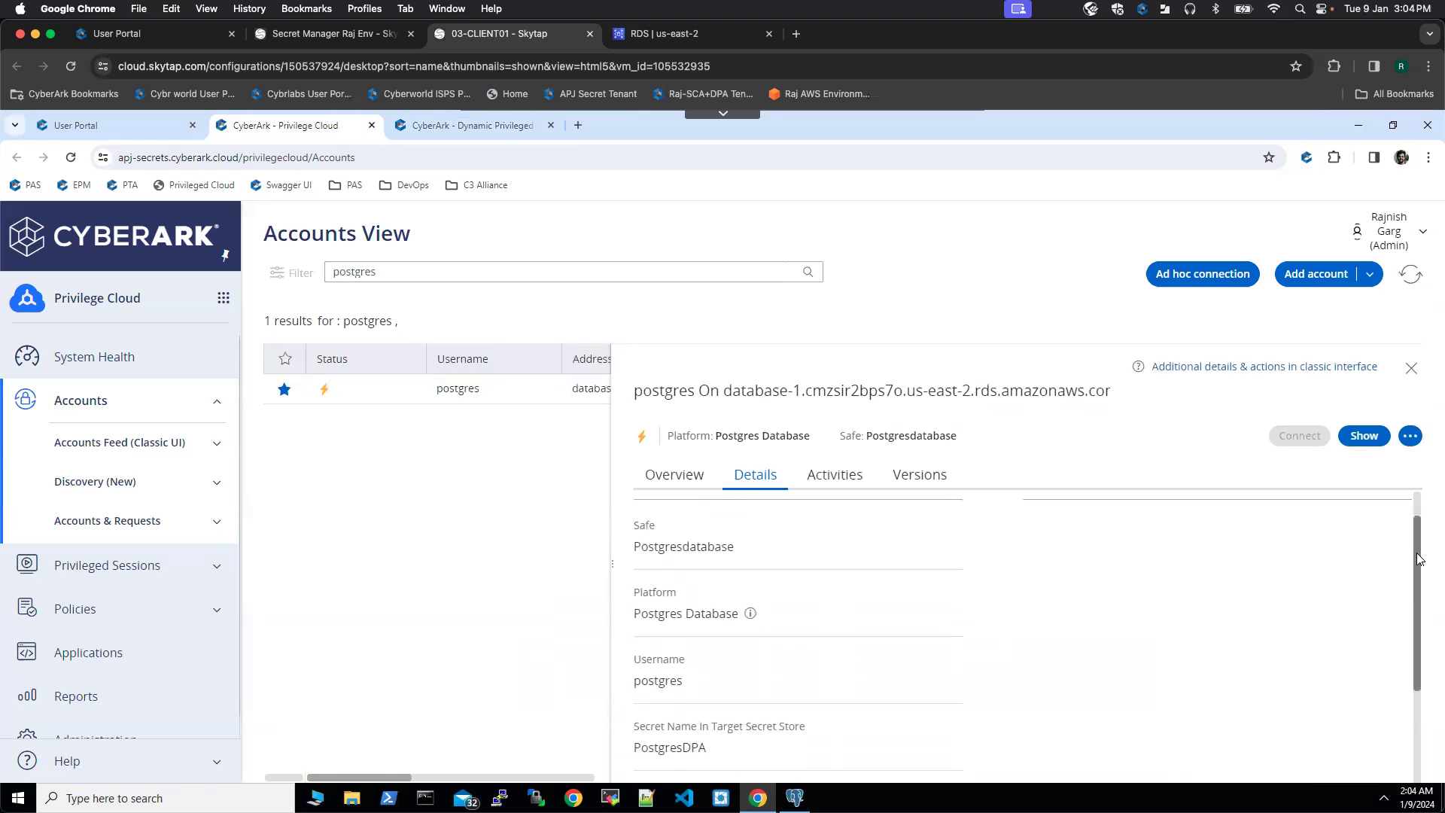
pyautogui.scroll(-2, 1418, 576)
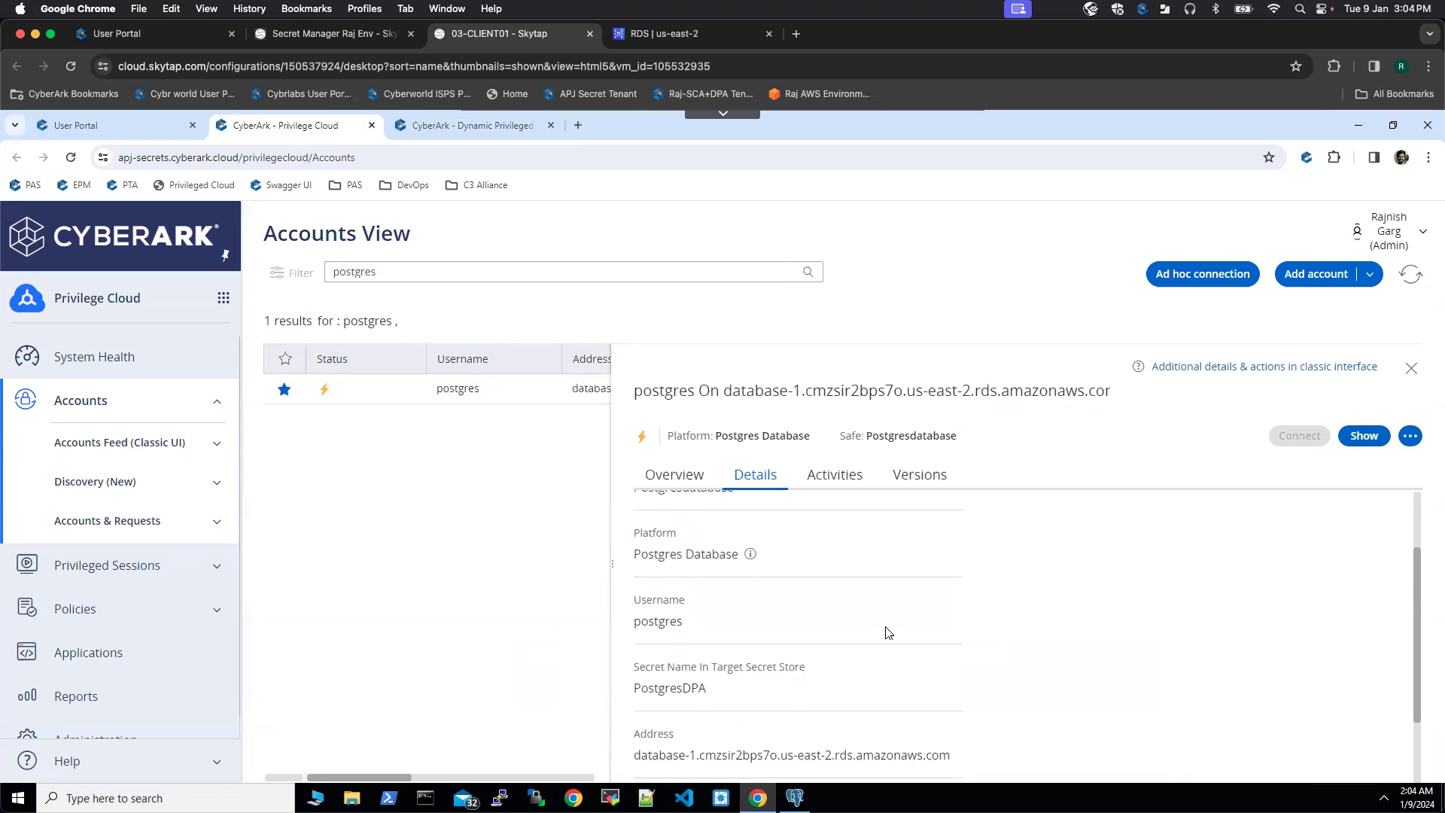
pyautogui.moveTo(682, 624); pyautogui.dragTo(632, 626)
pyautogui.scroll(-2, 1418, 595)
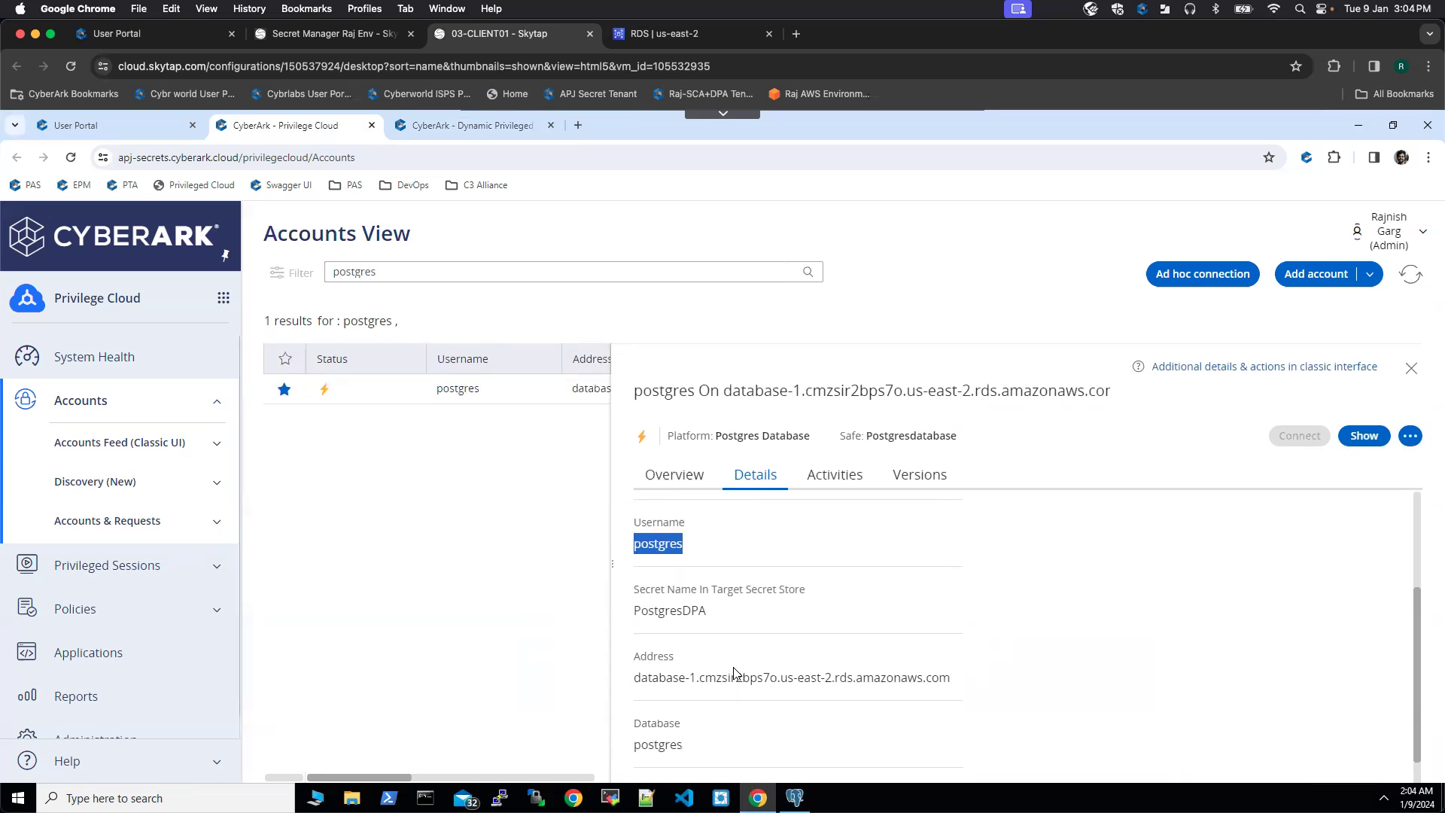
pyautogui.click(460, 125)
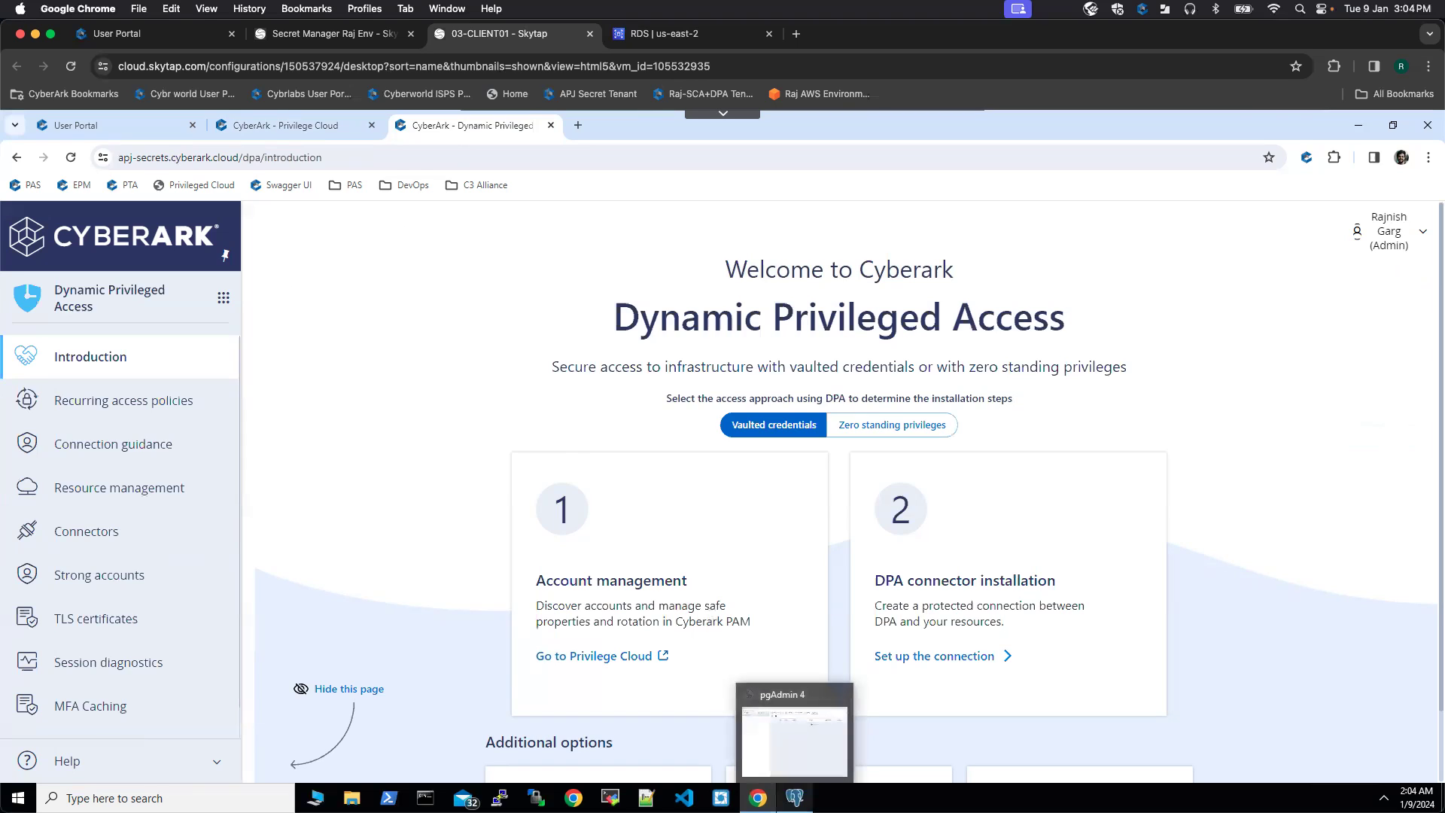
pyautogui.click(794, 797)
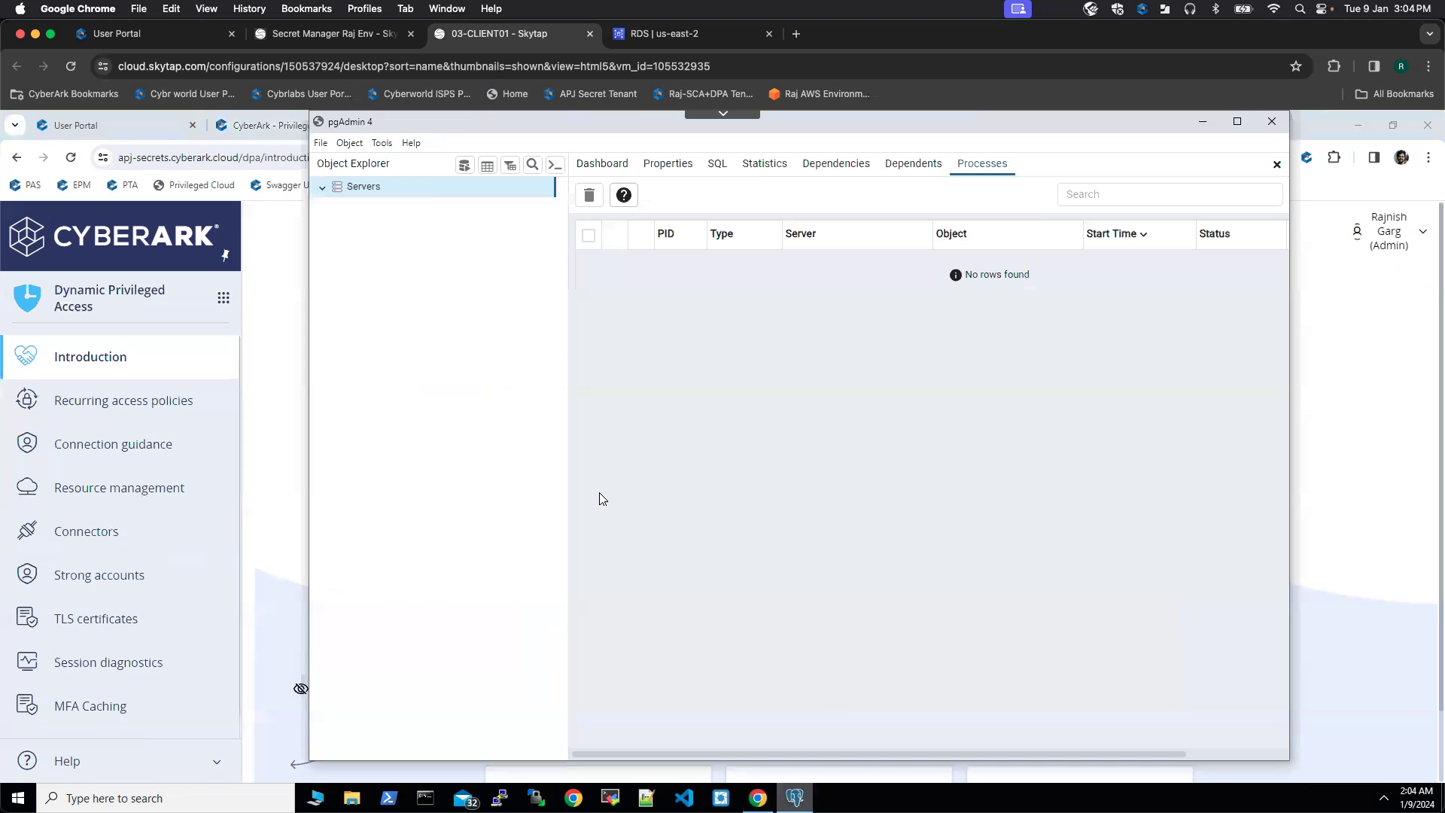
# Step: Start registering a new pgAdmin server named 'DPA DB vaulted account' and reach its connection settings
pyautogui.rightClick(398, 193)
pyautogui.moveTo(458, 199)
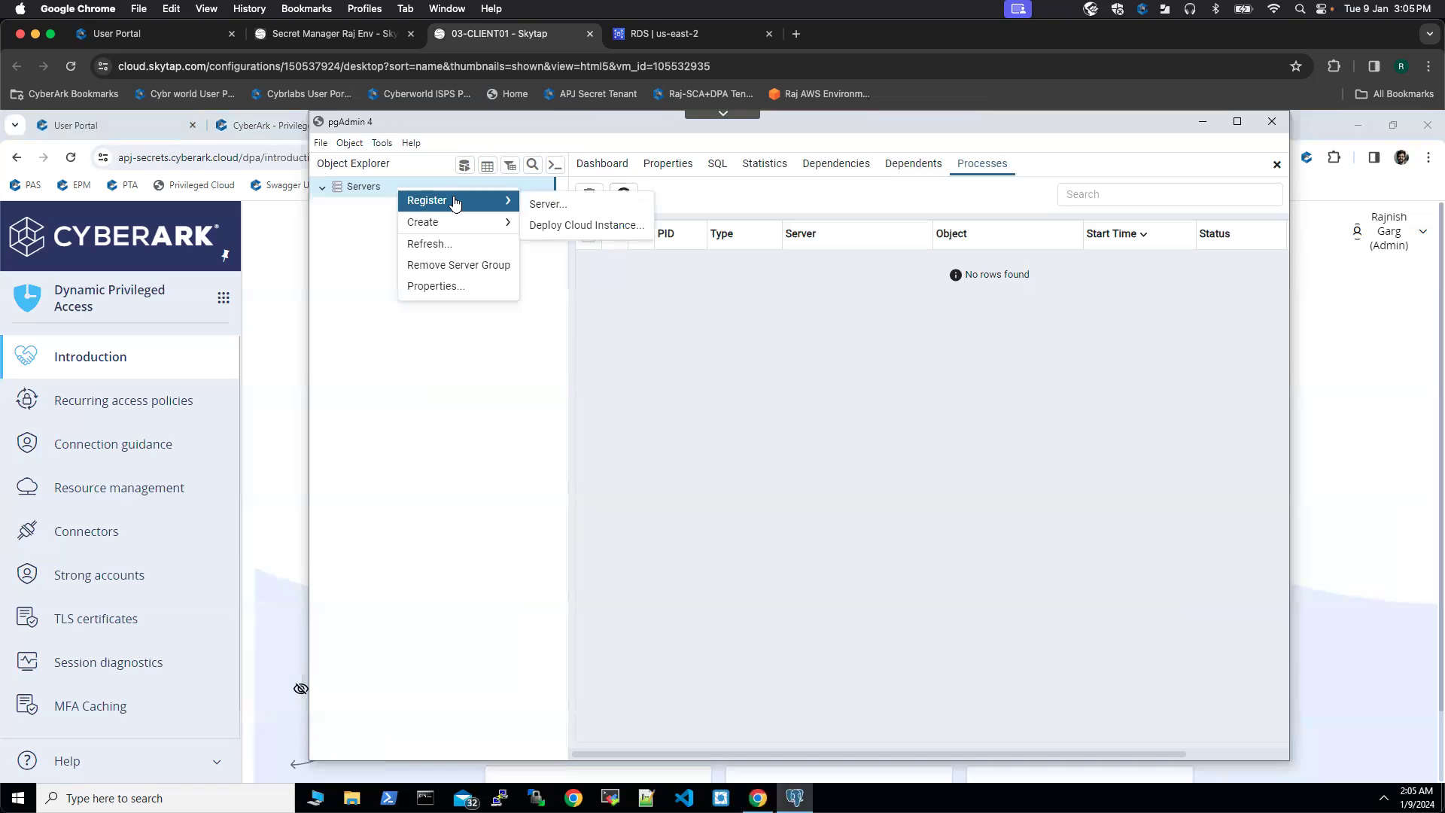
pyautogui.click(555, 209)
pyautogui.write('DPA DB vaulted account')
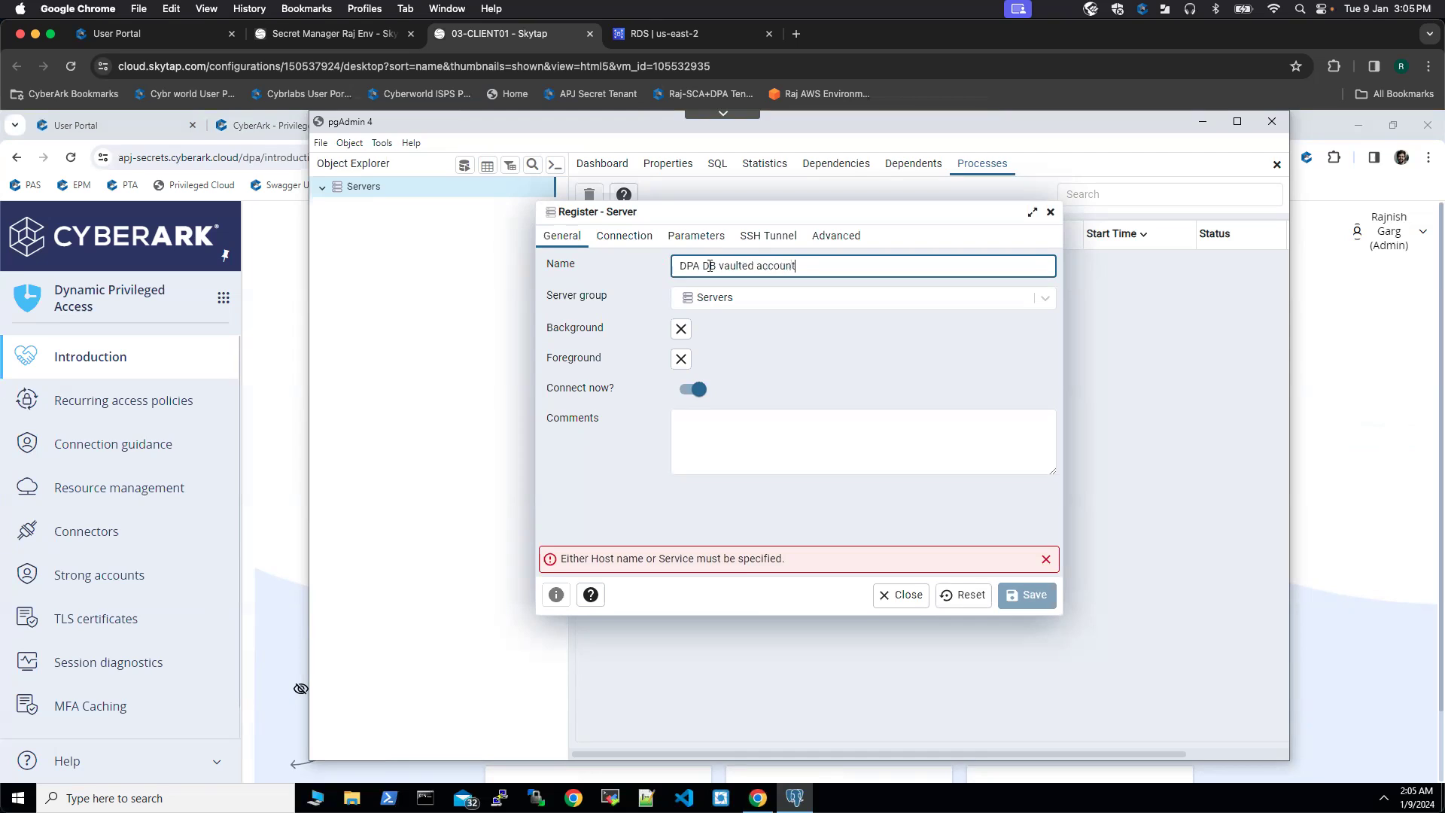
pyautogui.click(624, 235)
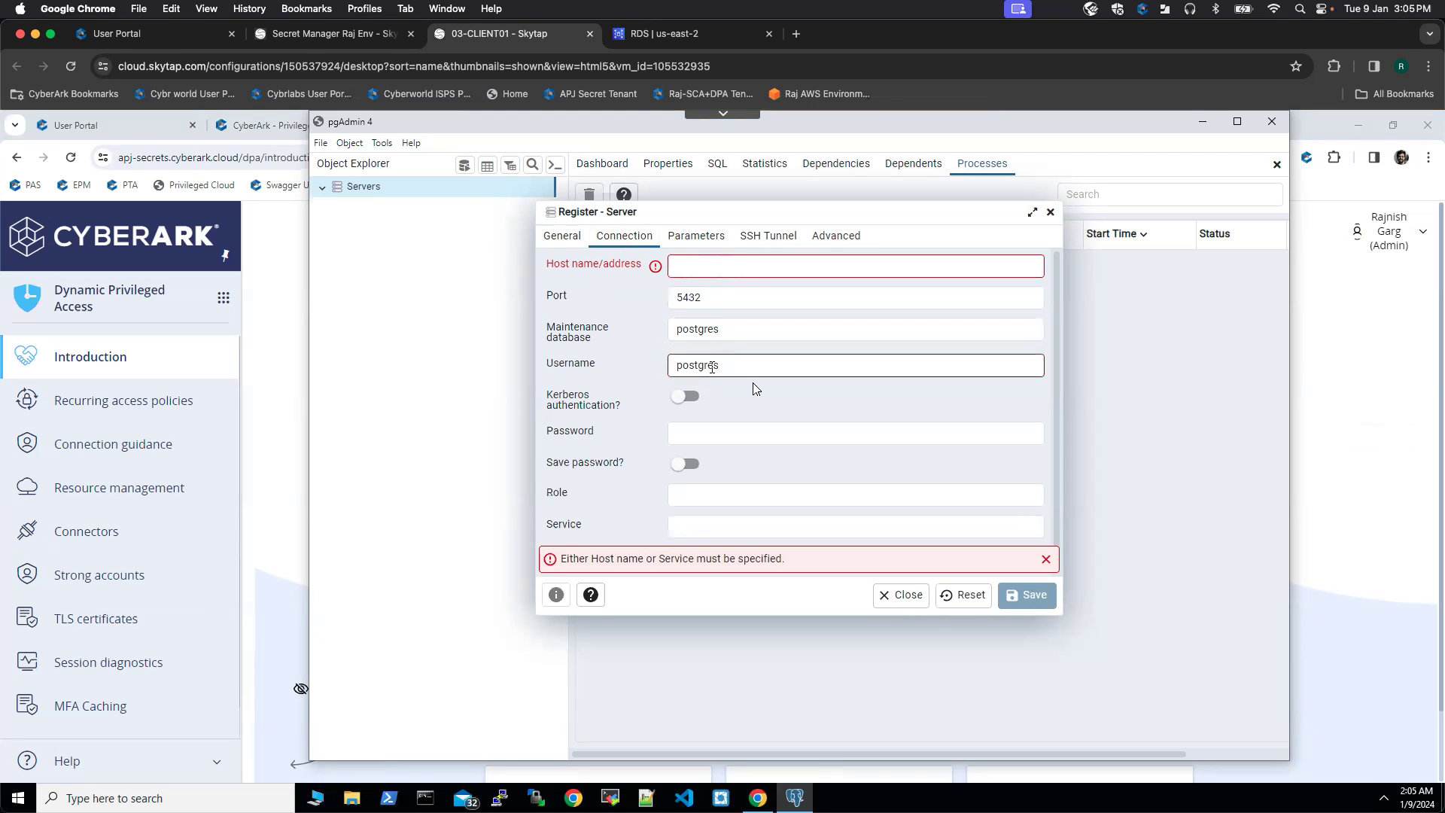
# Step: Show DPA database connection guidance for PostgreSQL and copy its hostname
pyautogui.click(286, 404)
pyautogui.click(138, 444)
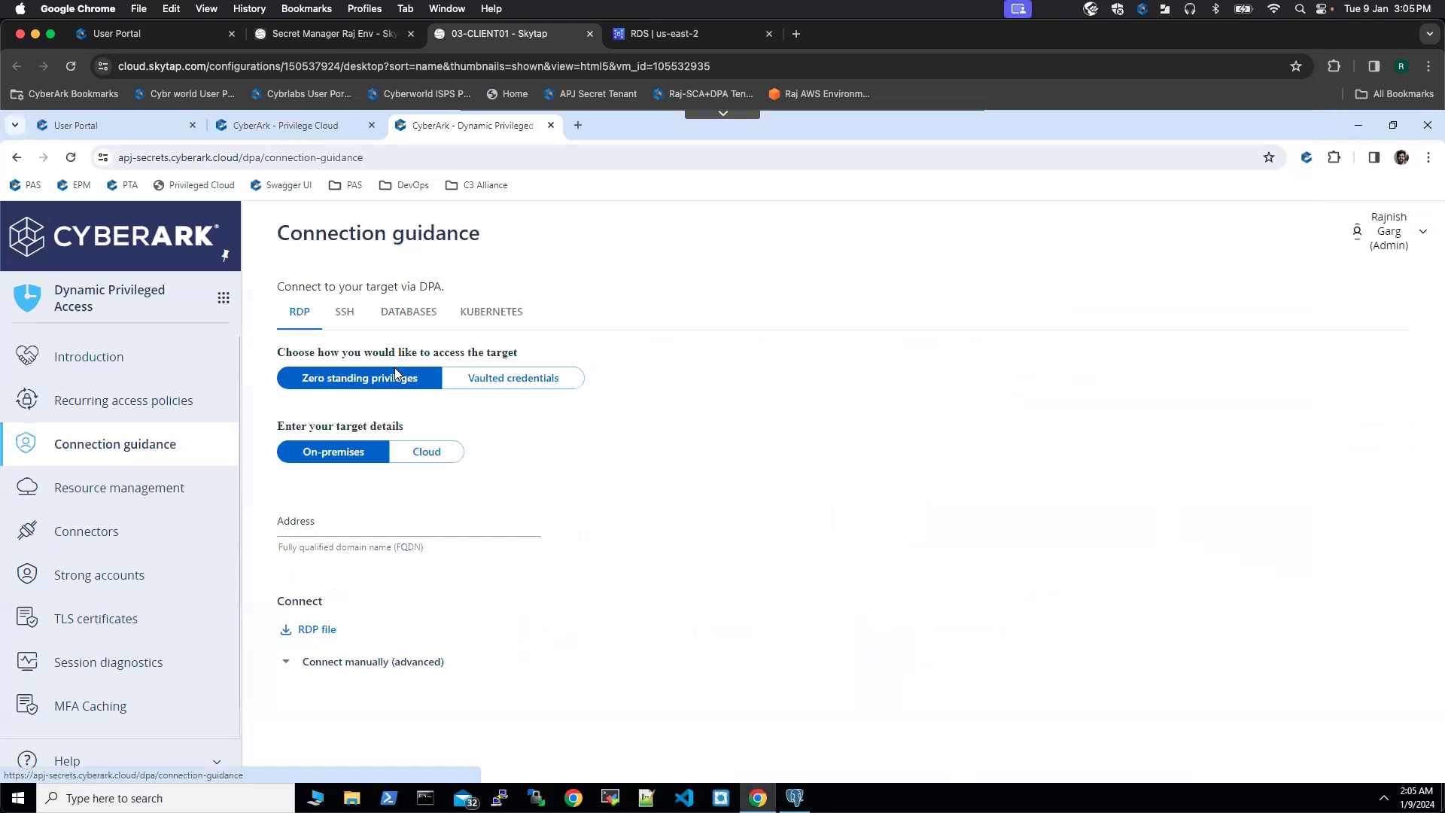
pyautogui.click(417, 314)
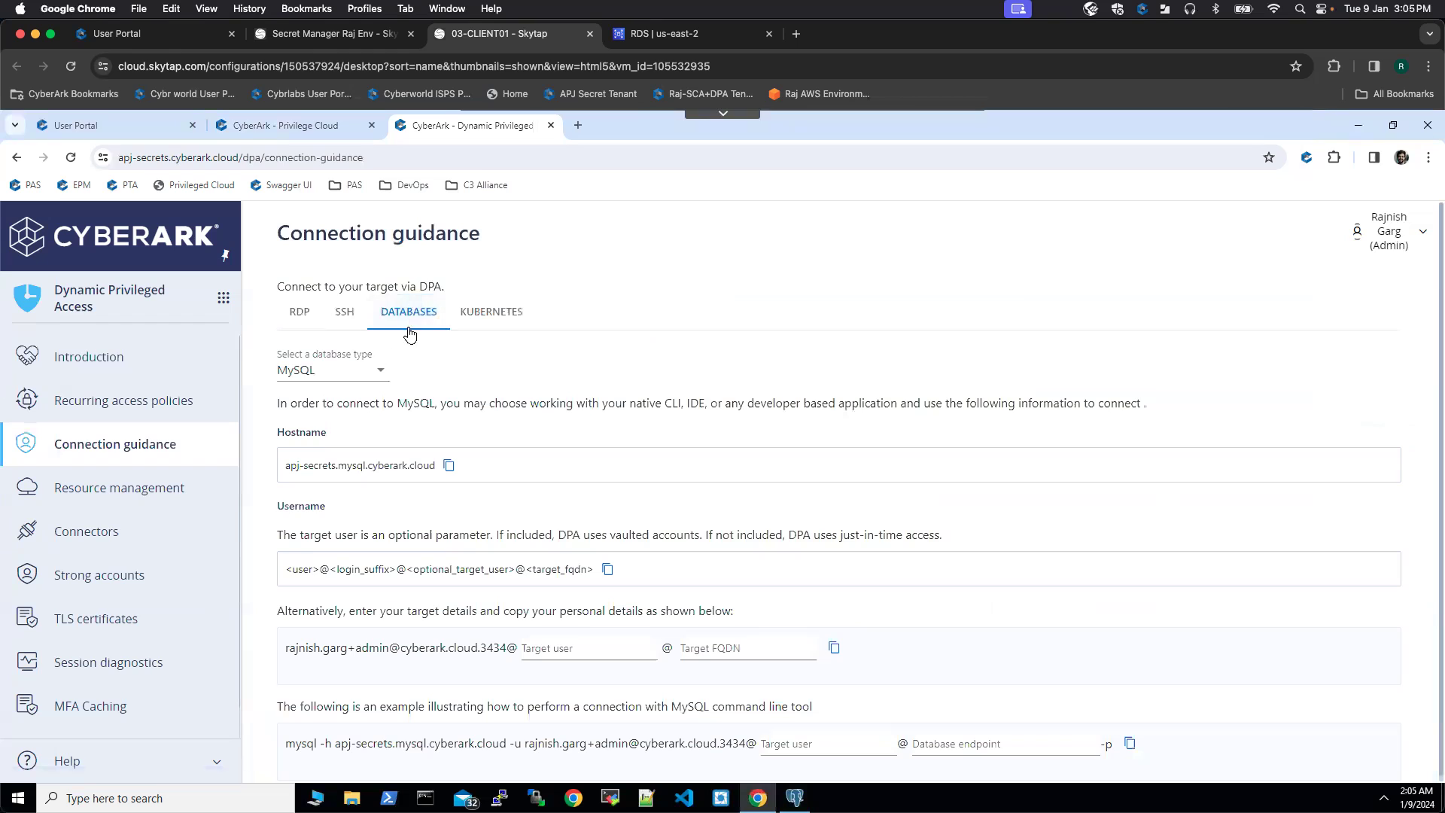
pyautogui.click(369, 373)
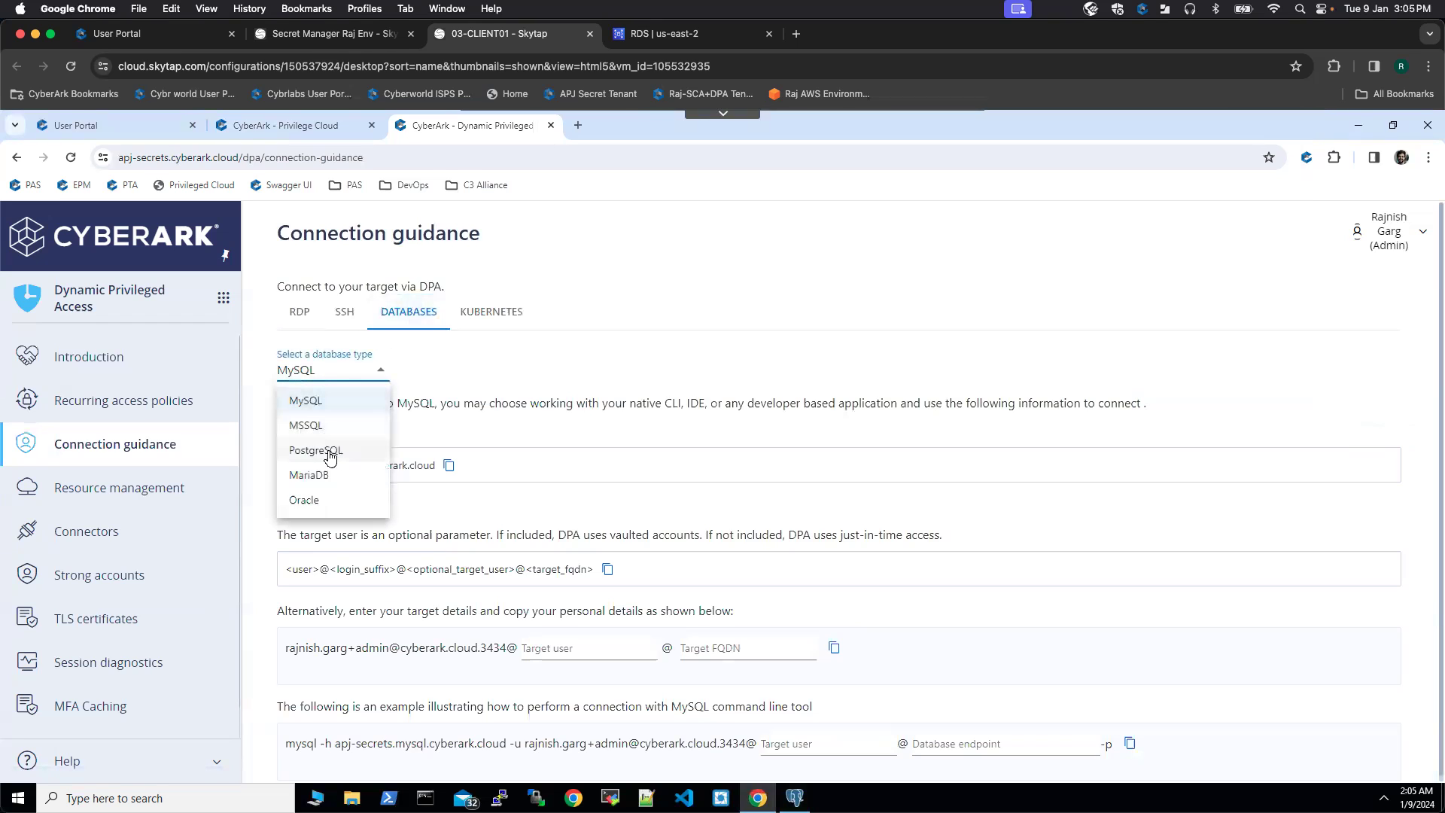
pyautogui.click(329, 449)
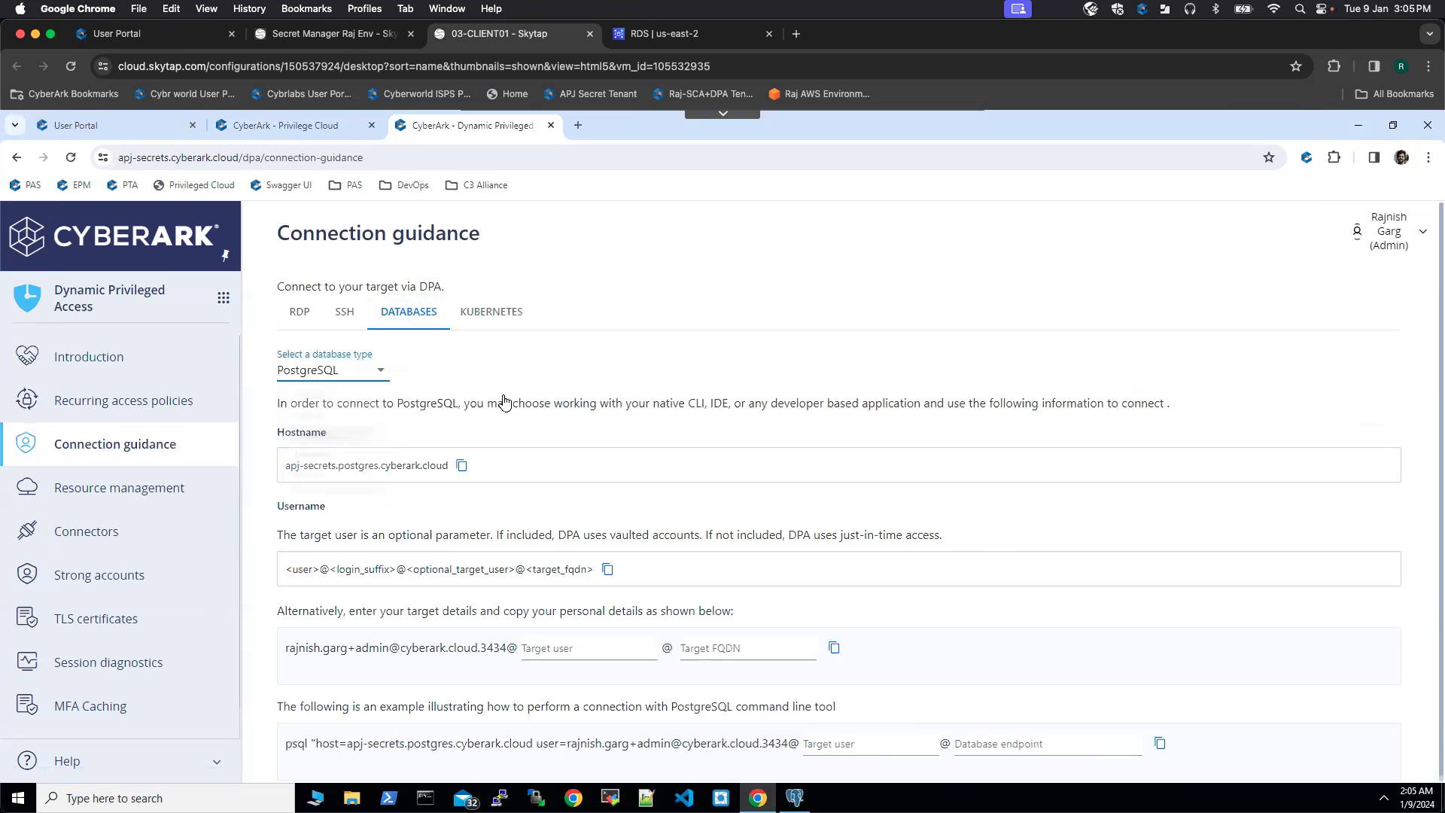
pyautogui.click(461, 467)
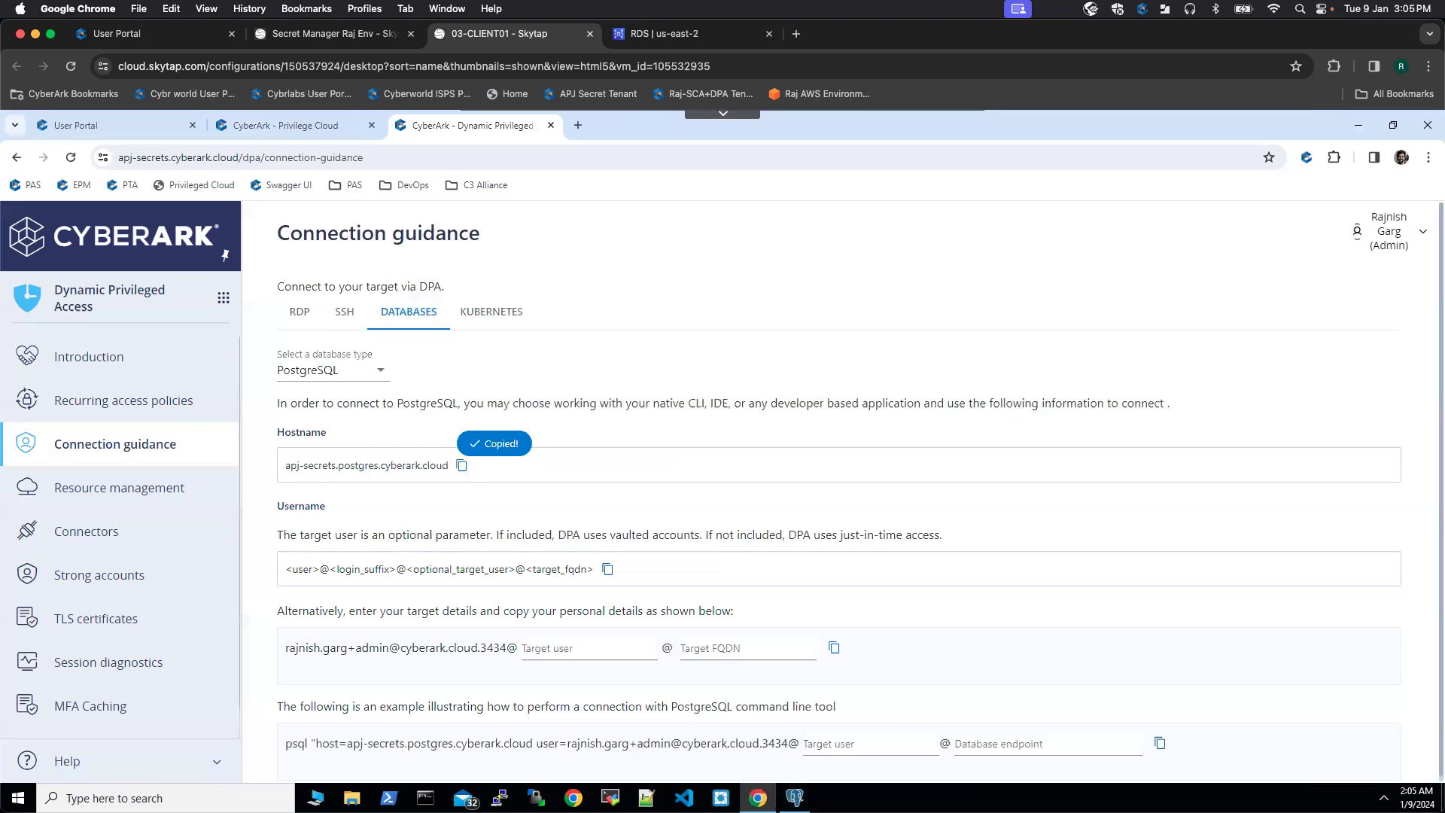
# Step: Paste apj-secrets.postgres.cyberark.cloud as the server's host name and clear the postgres username
pyautogui.click(794, 798)
pyautogui.click(710, 265)
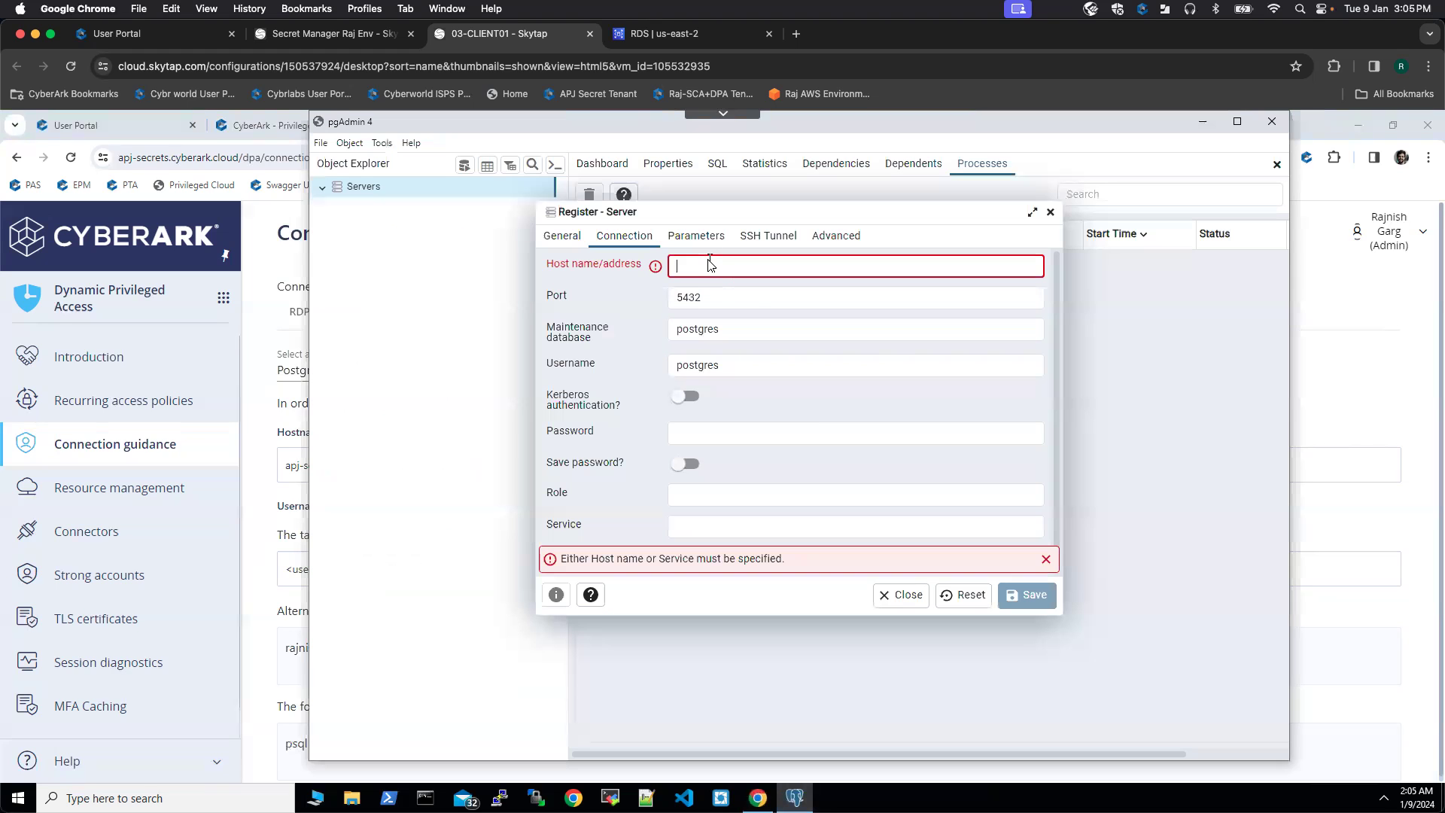
pyautogui.hotkey('ctrl', 'v')
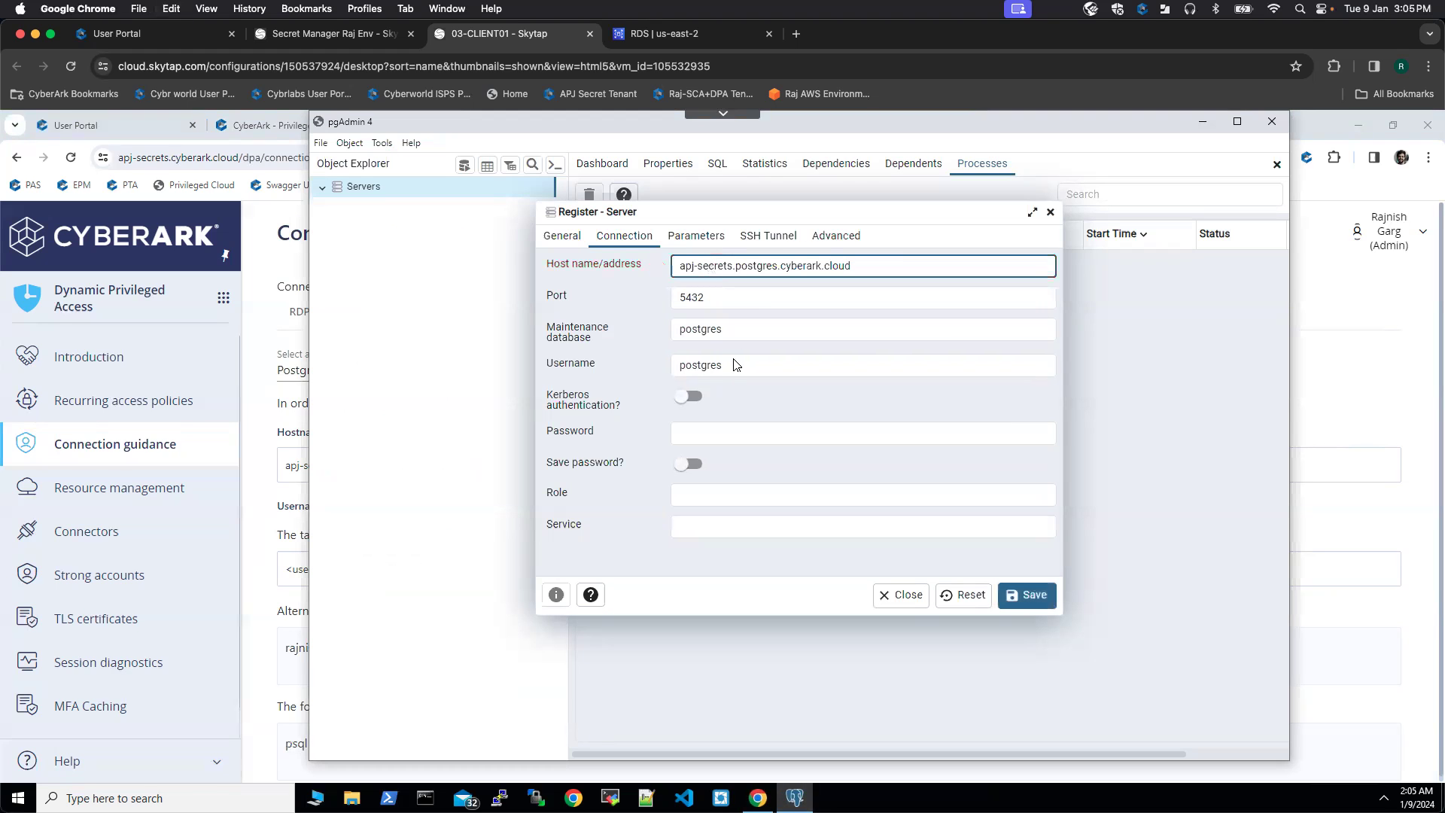
pyautogui.moveTo(725, 365); pyautogui.dragTo(653, 370)
pyautogui.press('BackSpace')
pyautogui.click(1342, 377)
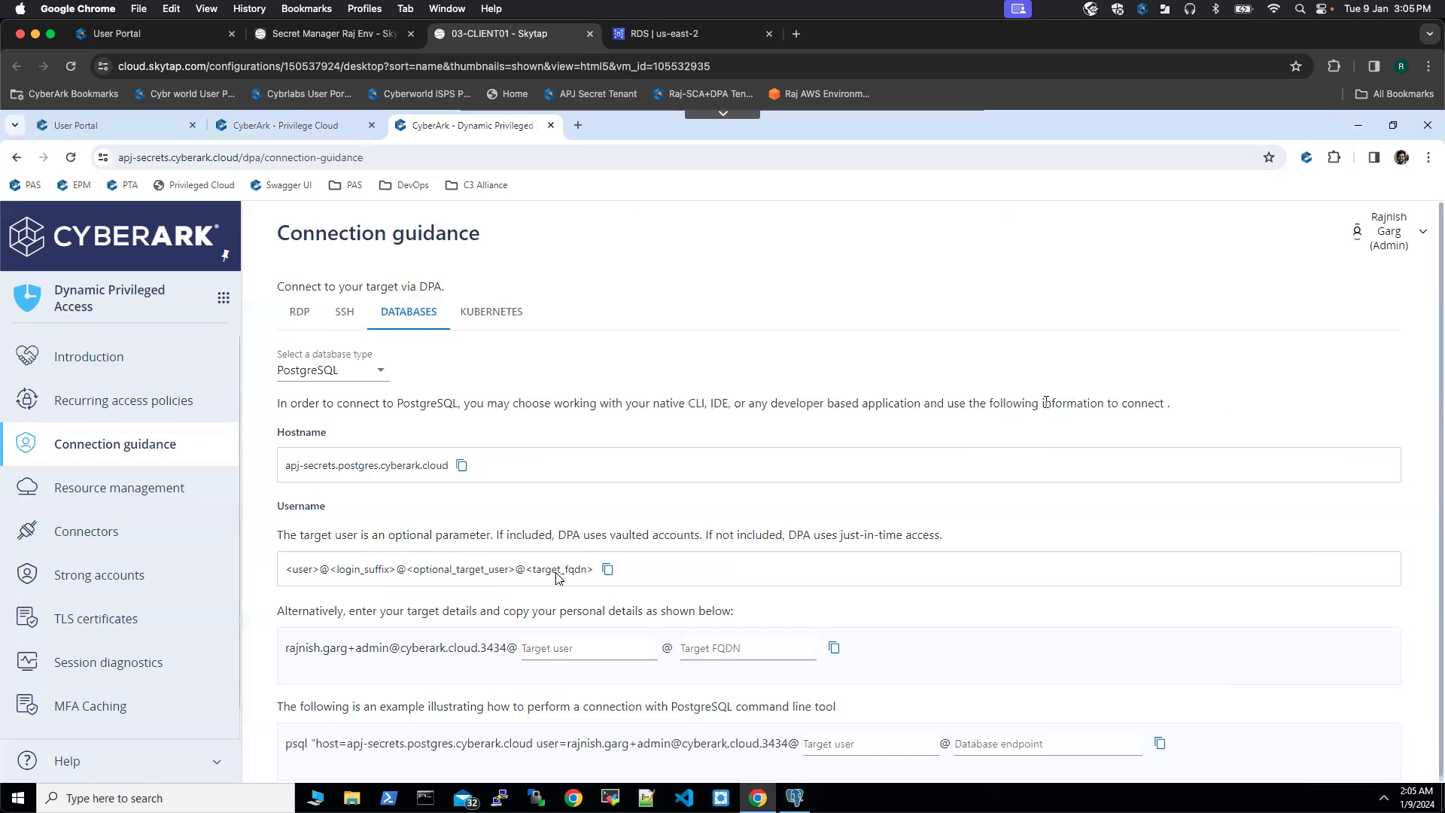
# Step: Enter target user postgres and the database-1 RDS endpoint as FQDN, then copy the DPA connection username
pyautogui.click(571, 648)
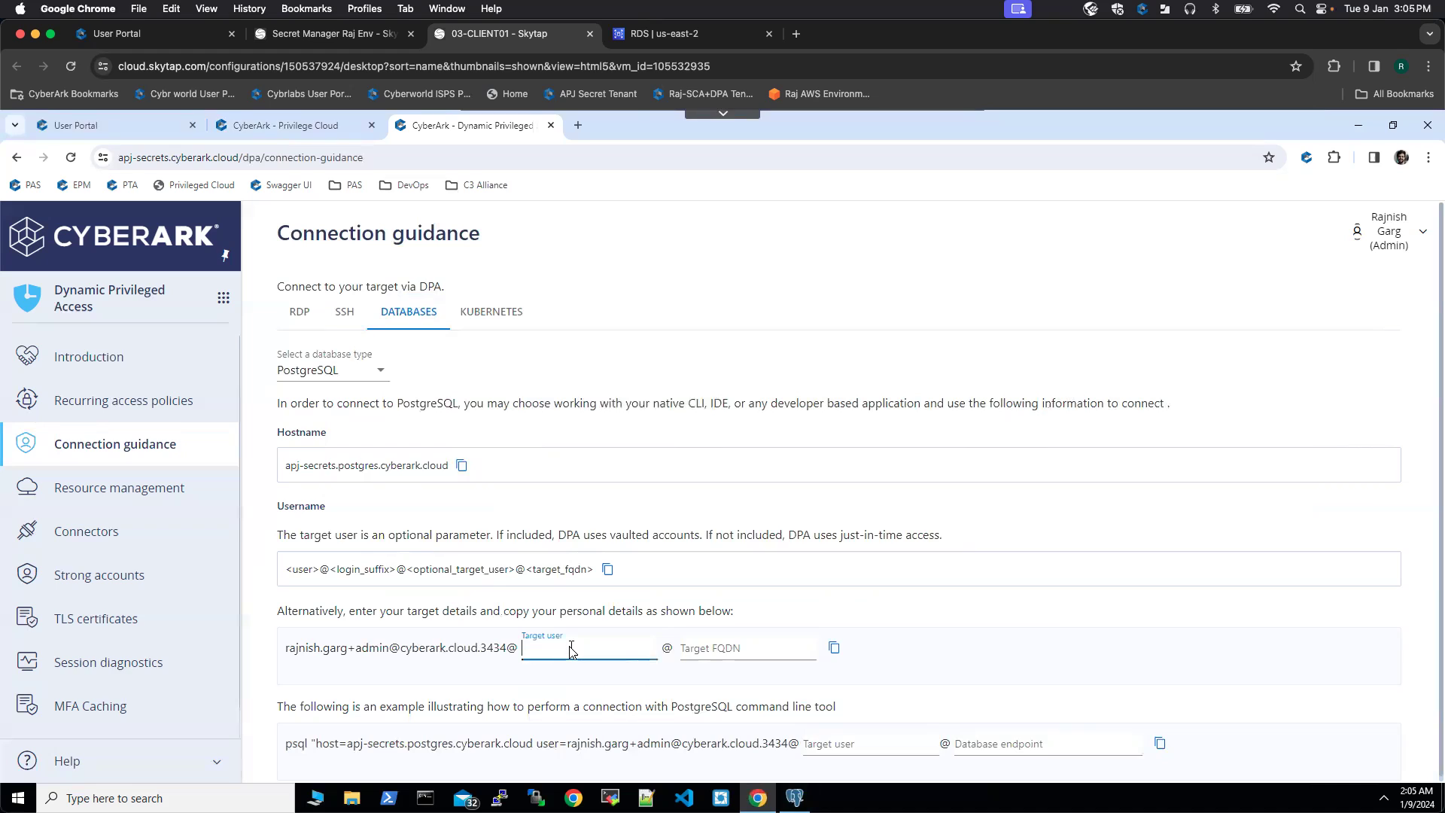
pyautogui.write('postgres')
pyautogui.click(731, 651)
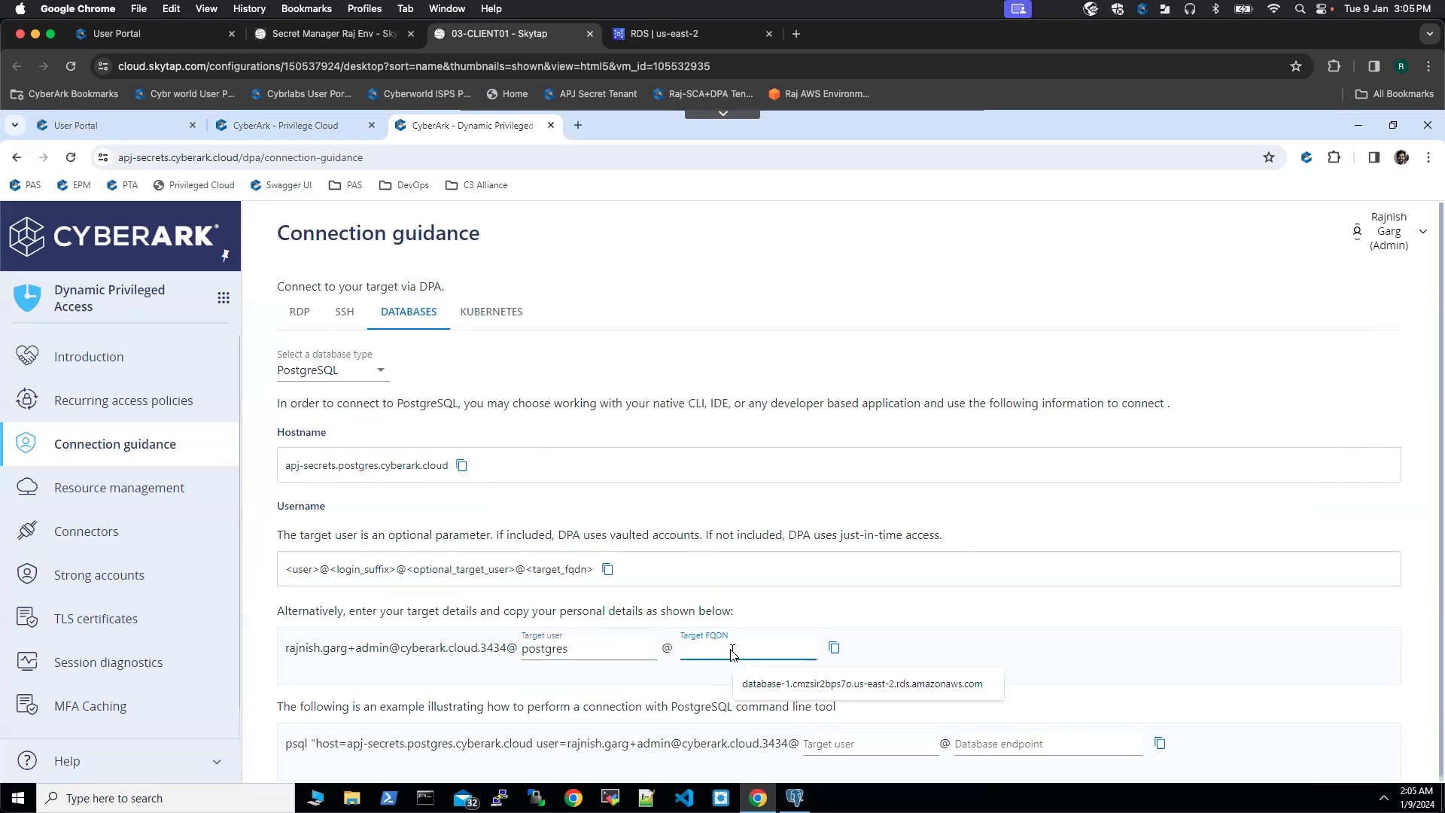
pyautogui.click(798, 687)
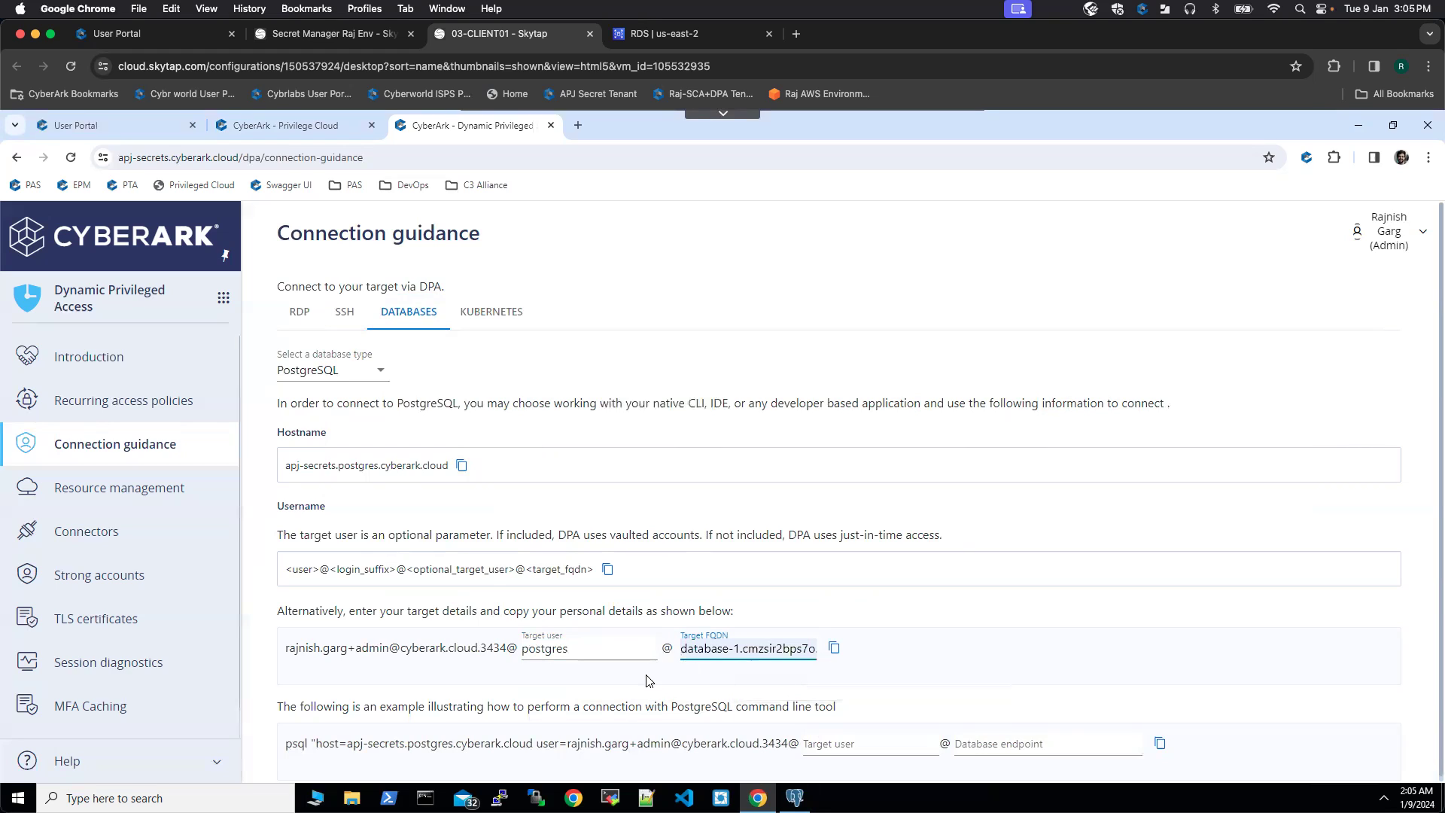
pyautogui.click(833, 650)
# Step: Paste the DPA connection username into pgAdmin's server registration
pyautogui.hotkey('alt', 'Tab')
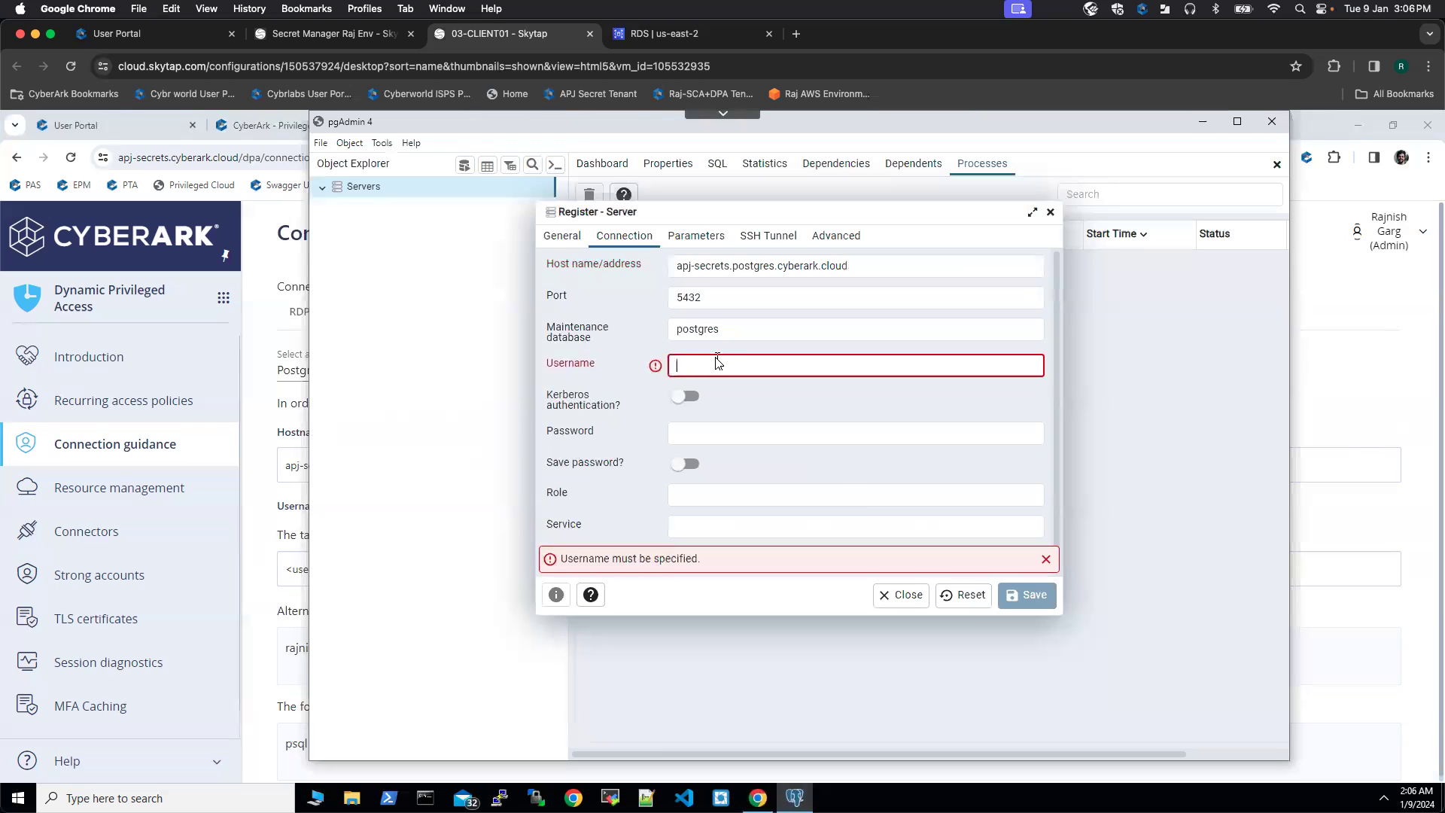
pyautogui.hotkey('ctrl', 'v')
pyautogui.click(708, 434)
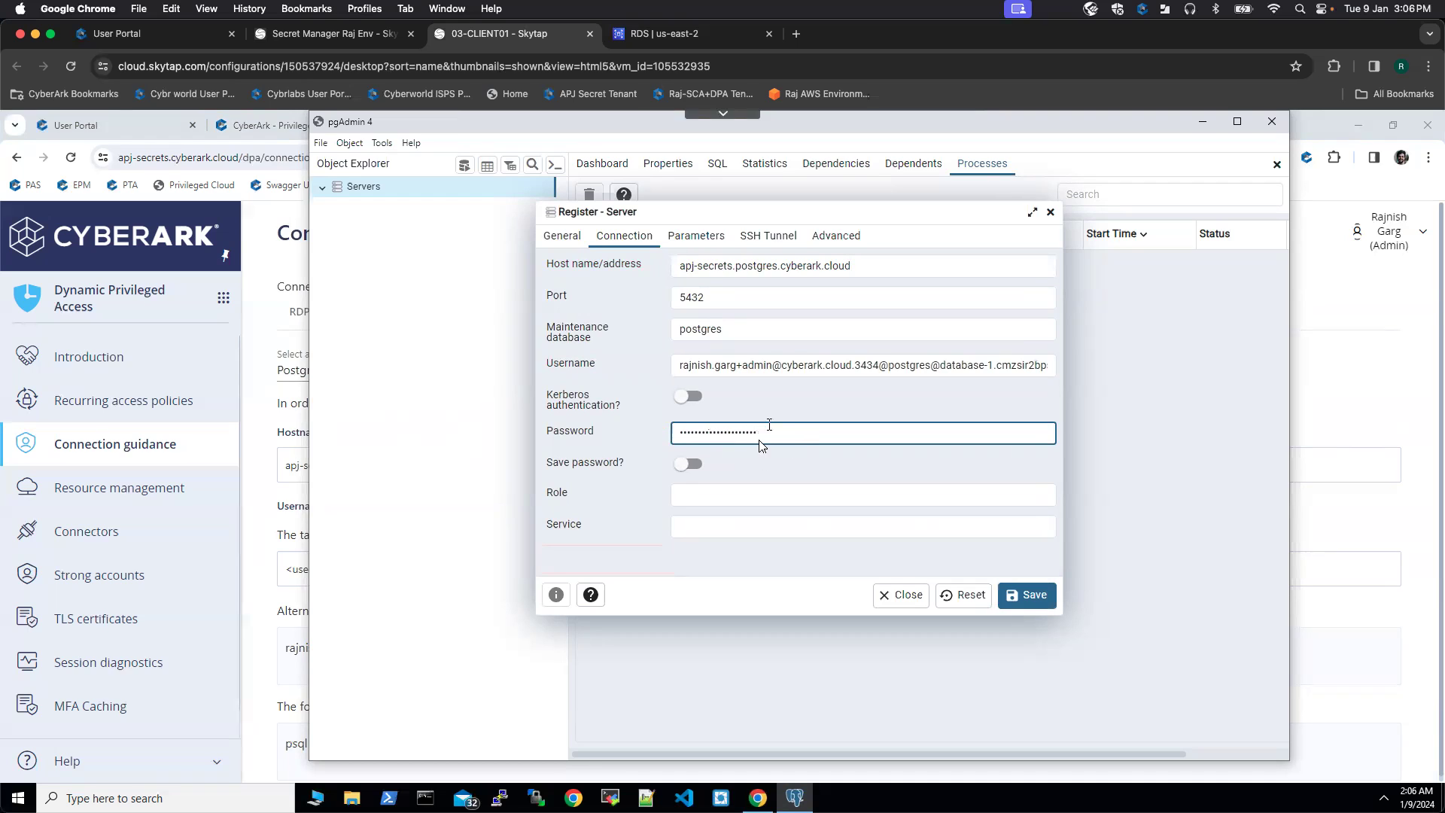
# Step: Set connect_timeout to 500 in the connection parameters and save the server
pyautogui.click(696, 239)
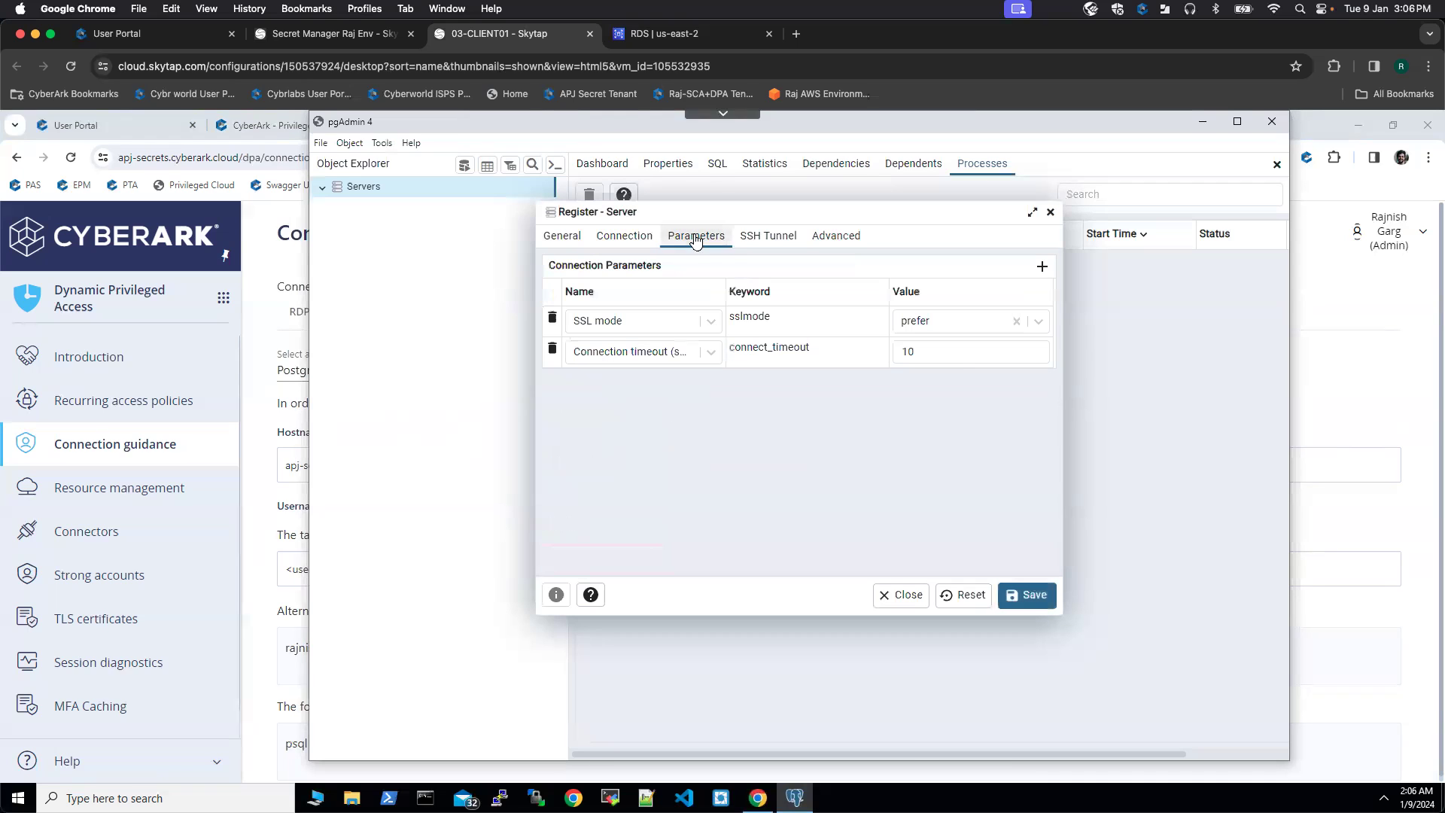
pyautogui.click(931, 355)
pyautogui.click(929, 354)
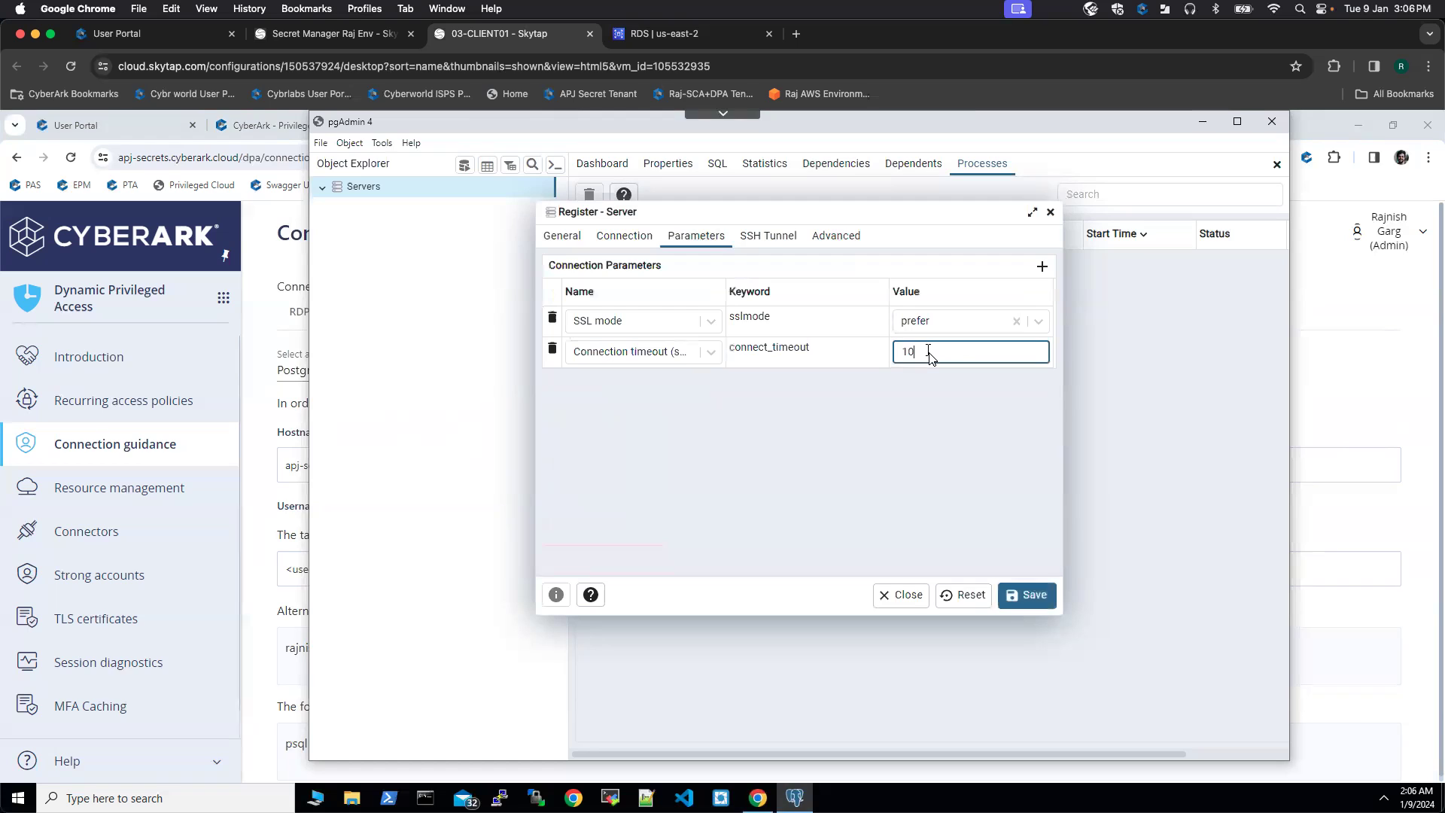
pyautogui.press('BackSpace')
pyautogui.press('BackSpace')
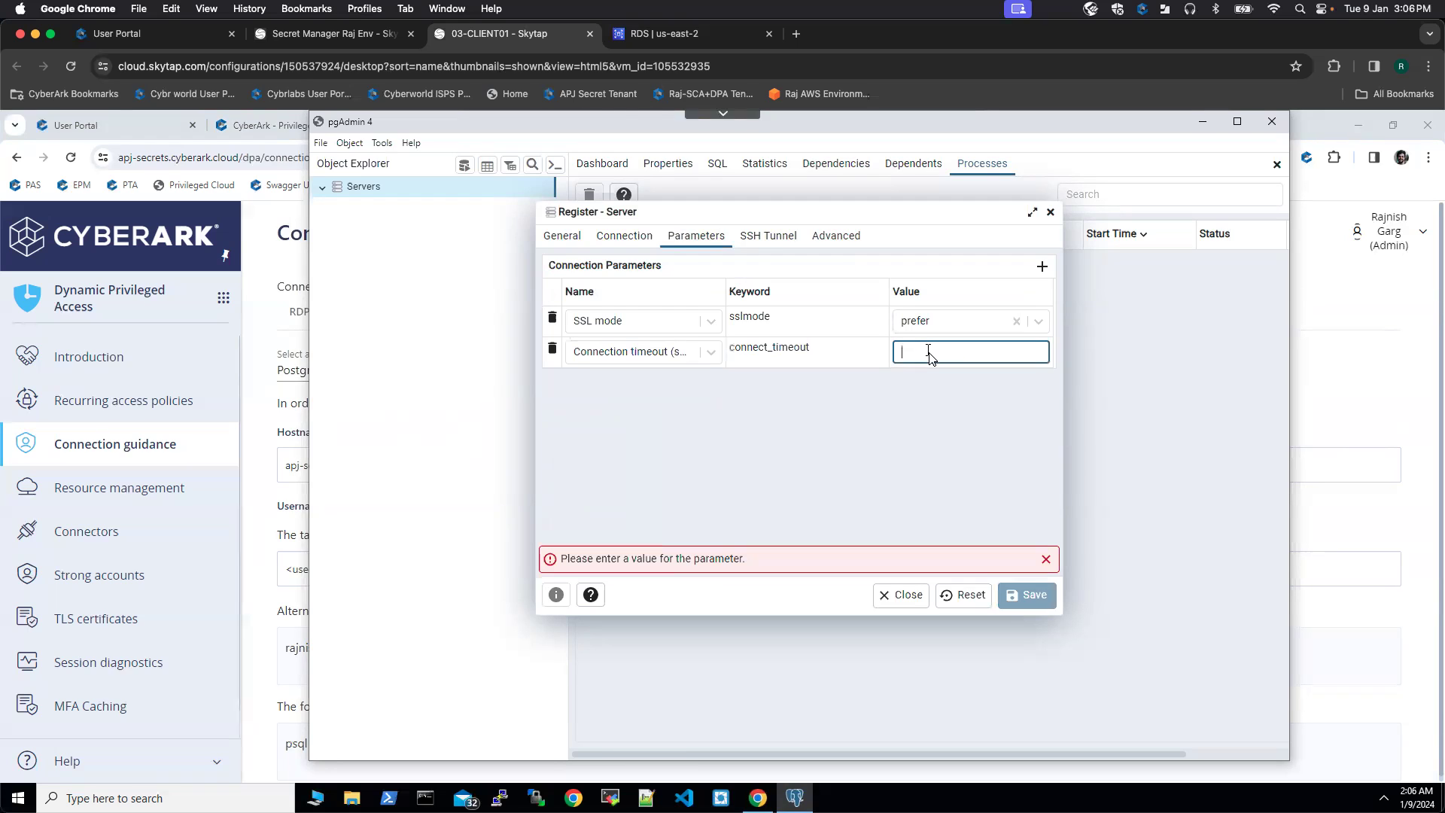
pyautogui.write('500')
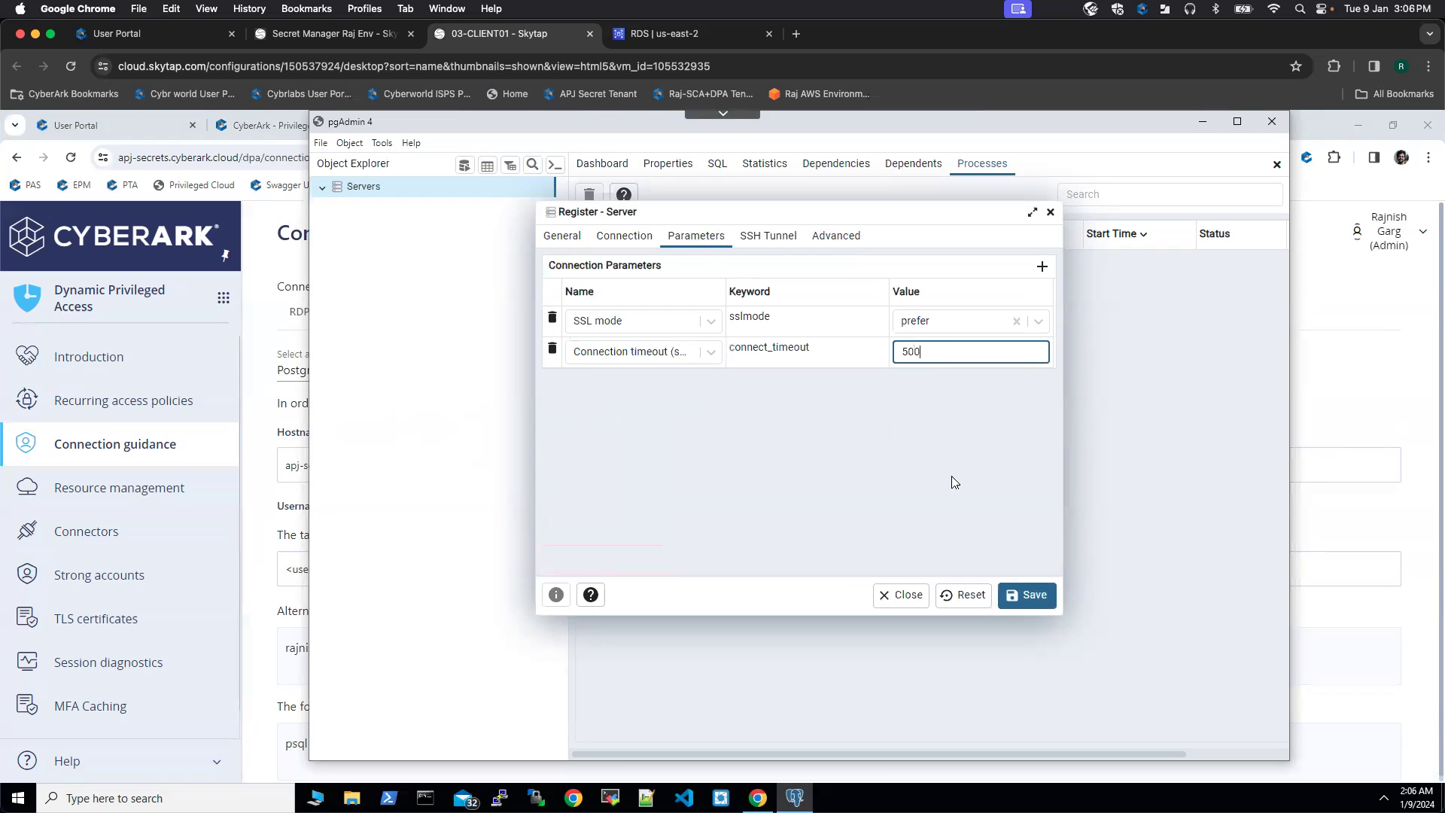
pyautogui.click(1027, 598)
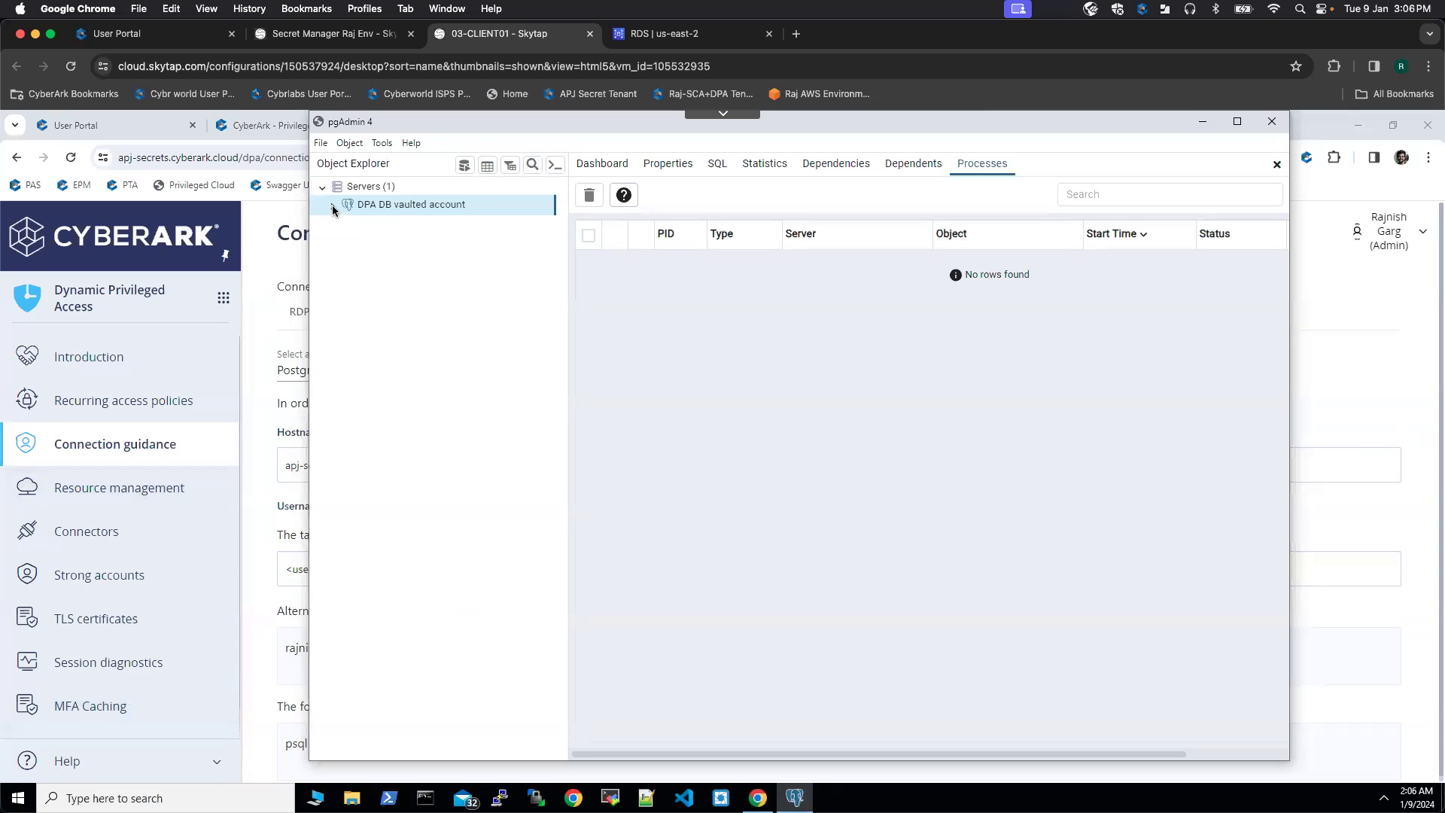
# Step: Expand DPA DB vaulted account > Databases > postgres and show its dashboard activity charts
pyautogui.click(333, 206)
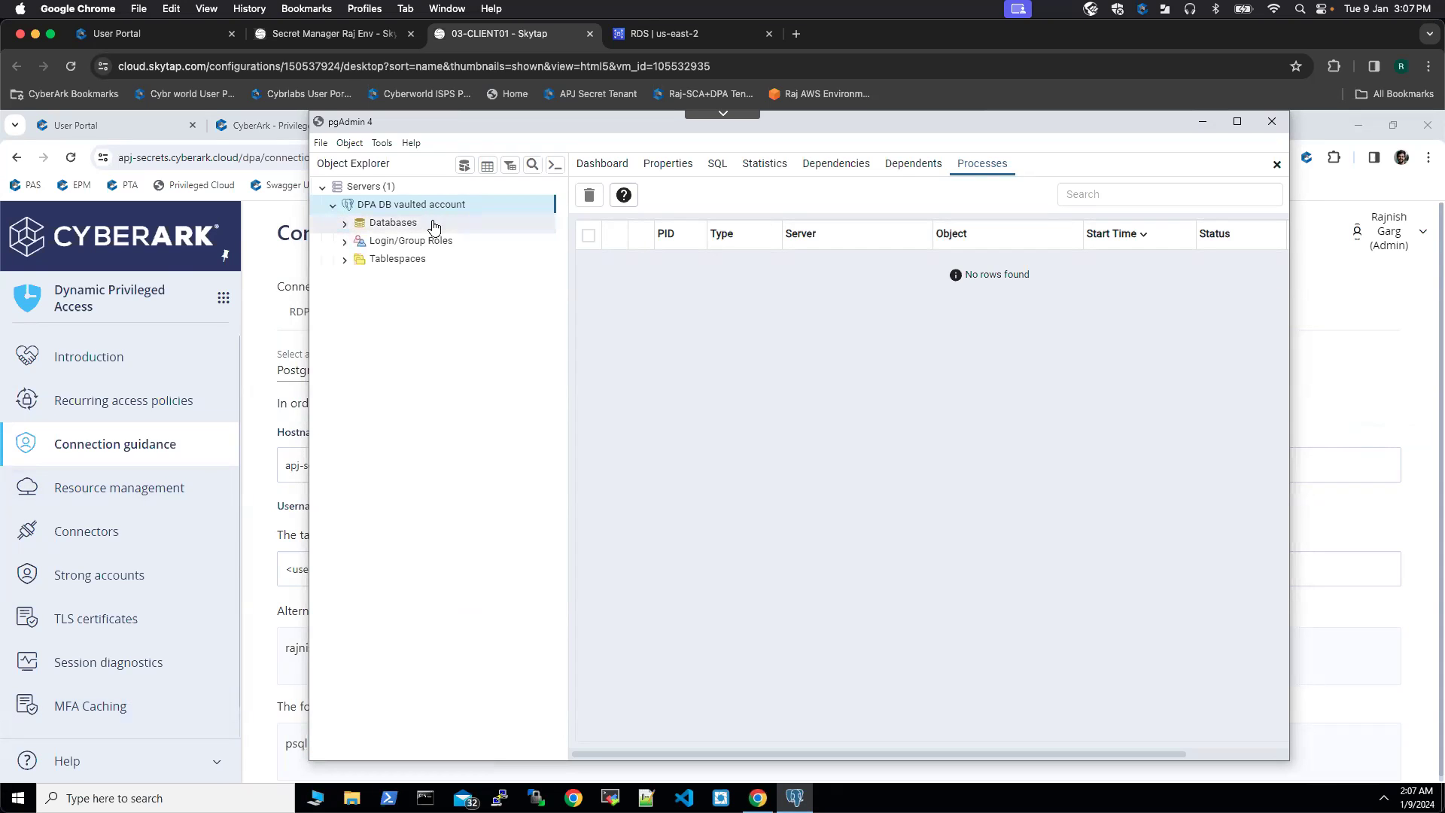
pyautogui.click(344, 223)
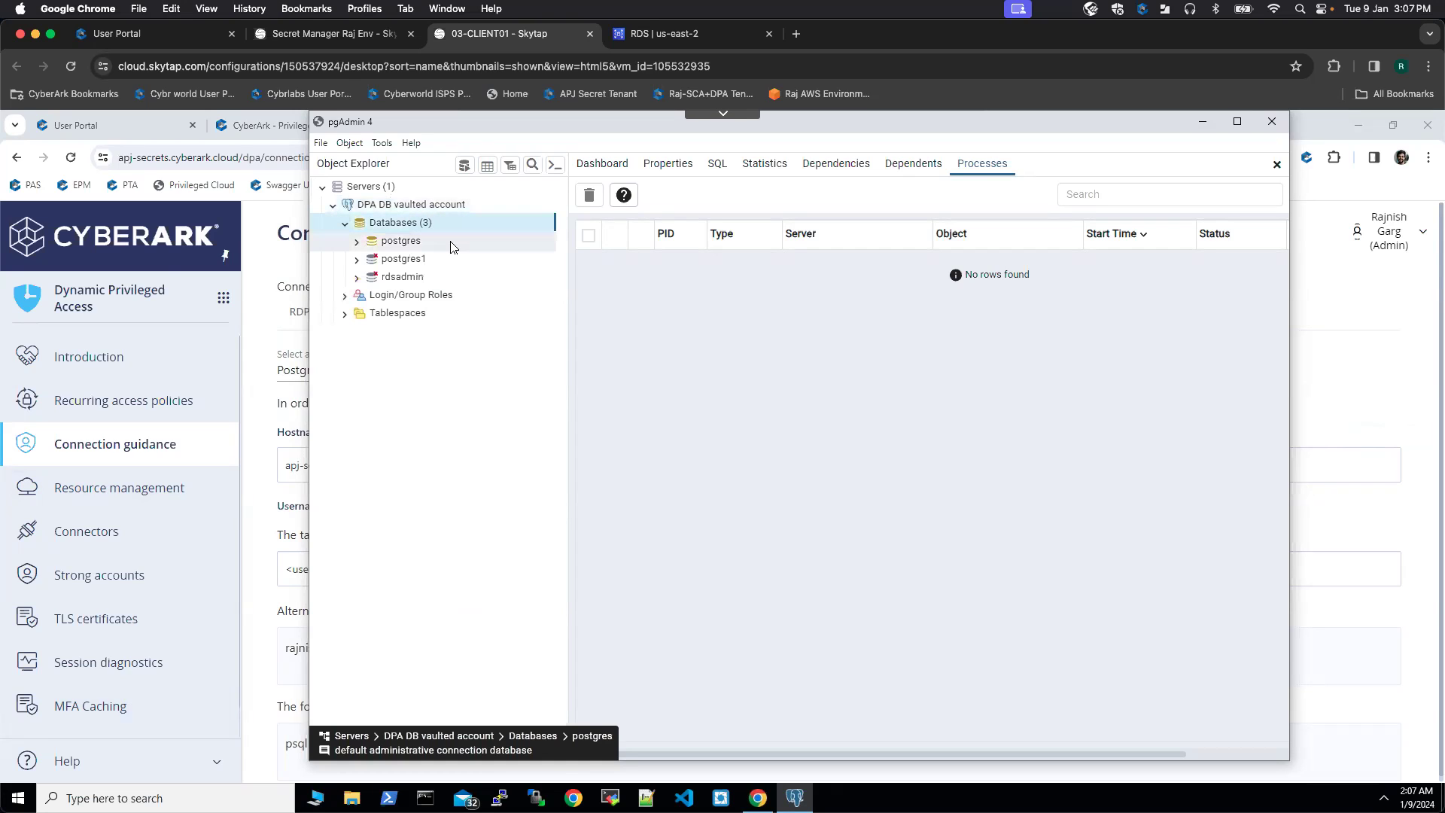
pyautogui.click(356, 241)
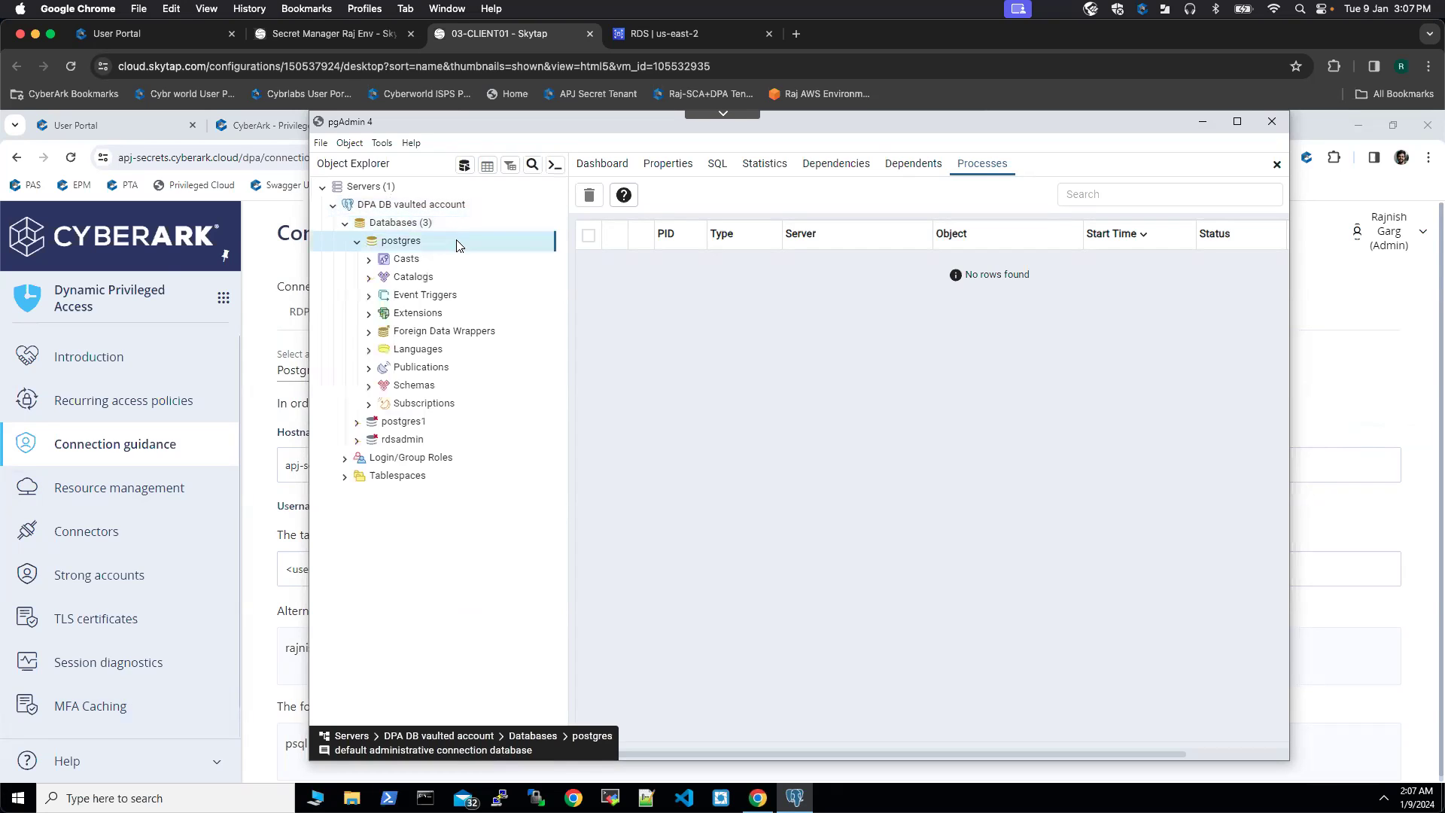
pyautogui.click(599, 164)
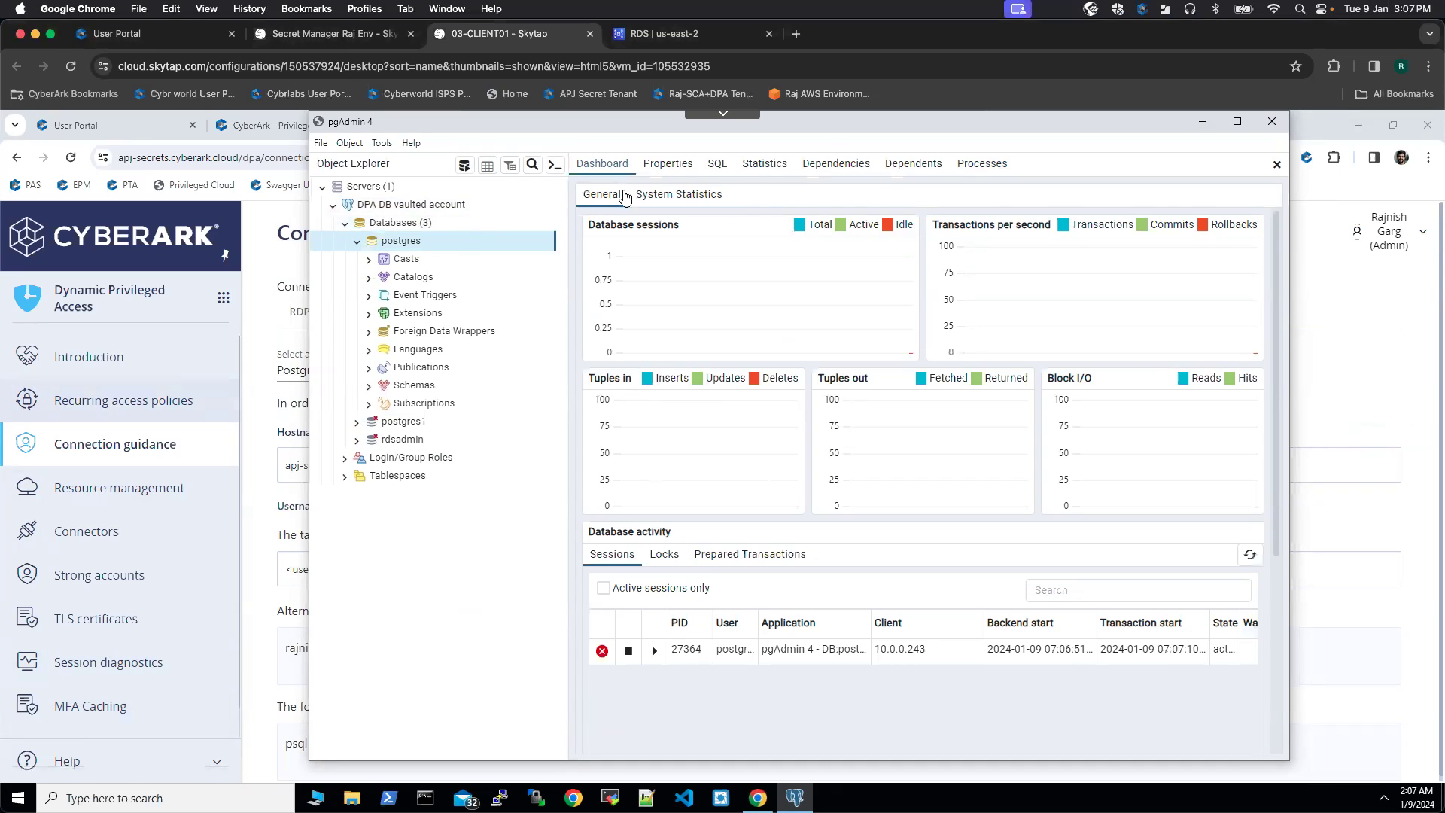
# Step: In a Query Tool on postgres, run SELECT current_user; returning postgres
pyautogui.click(464, 167)
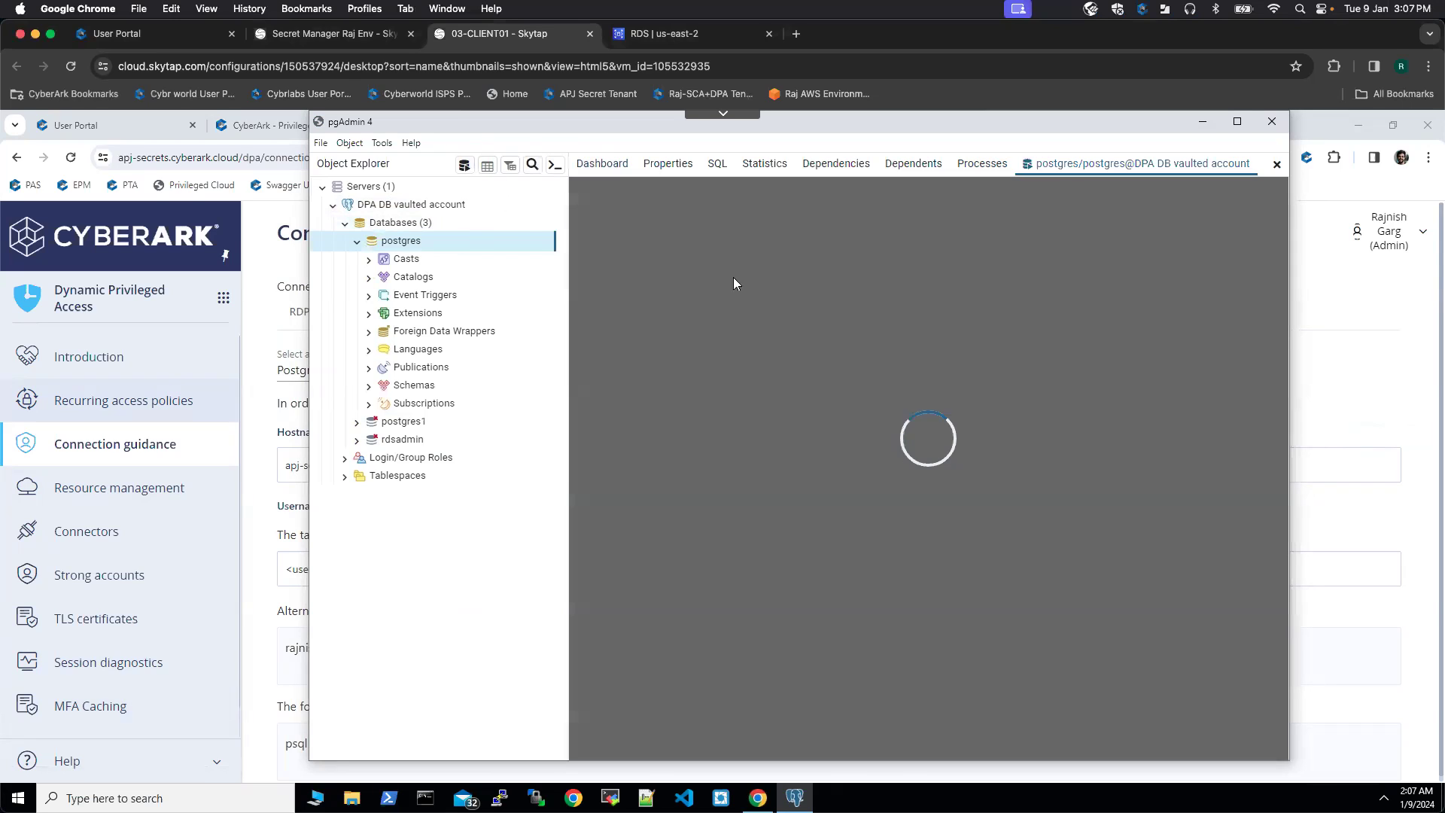
pyautogui.write('sELECT current')
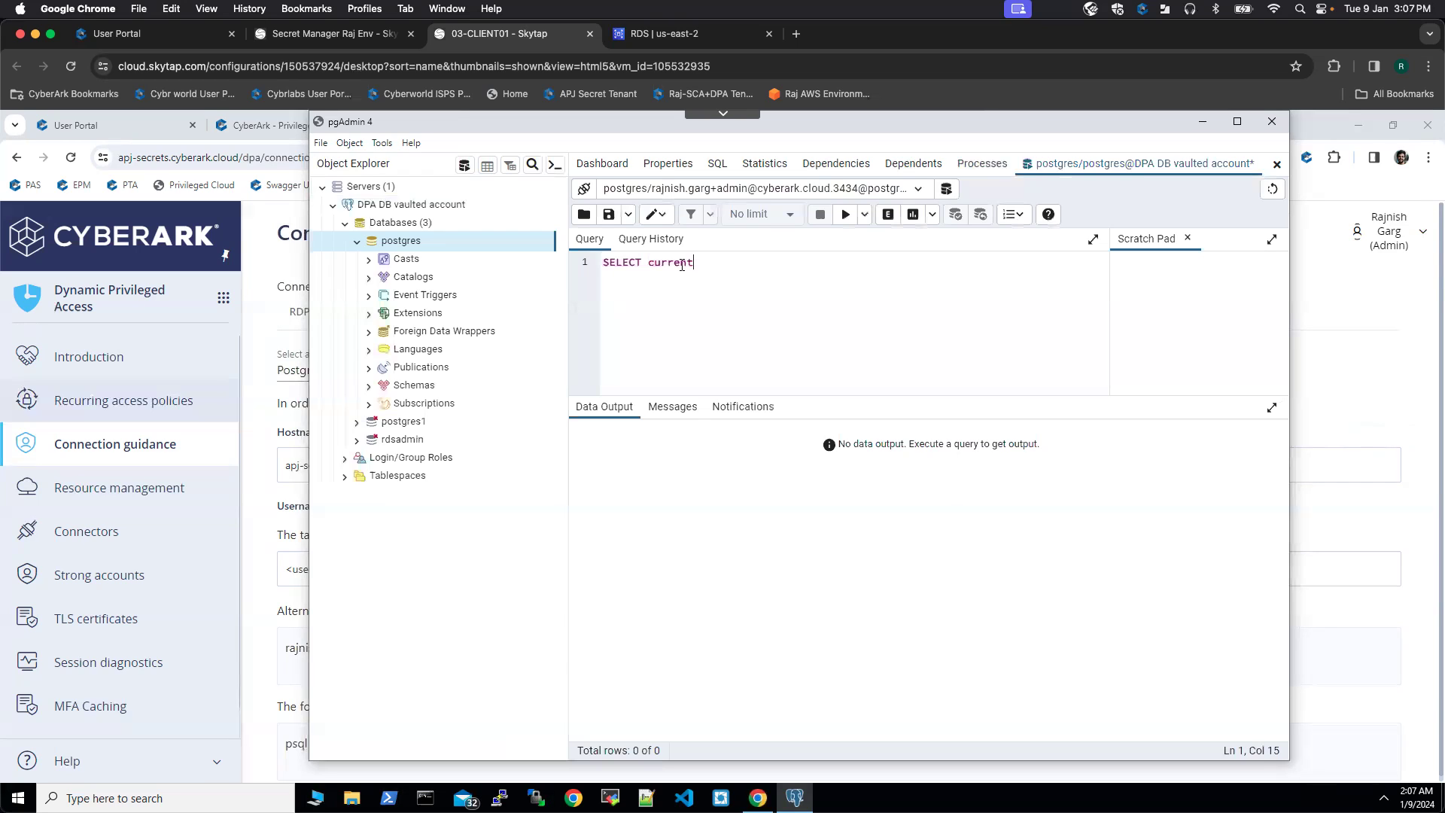
pyautogui.write('_user;')
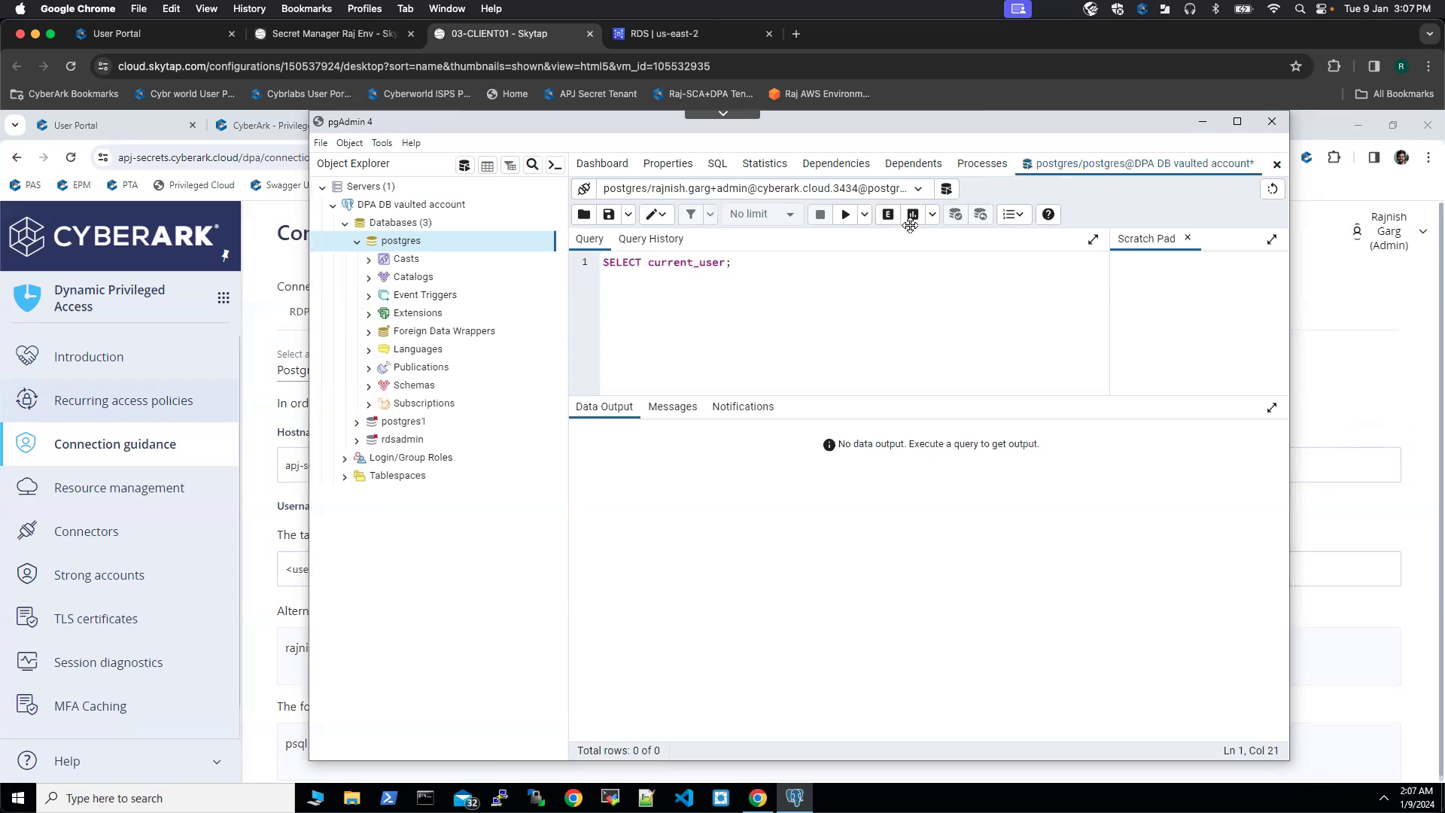
pyautogui.click(845, 215)
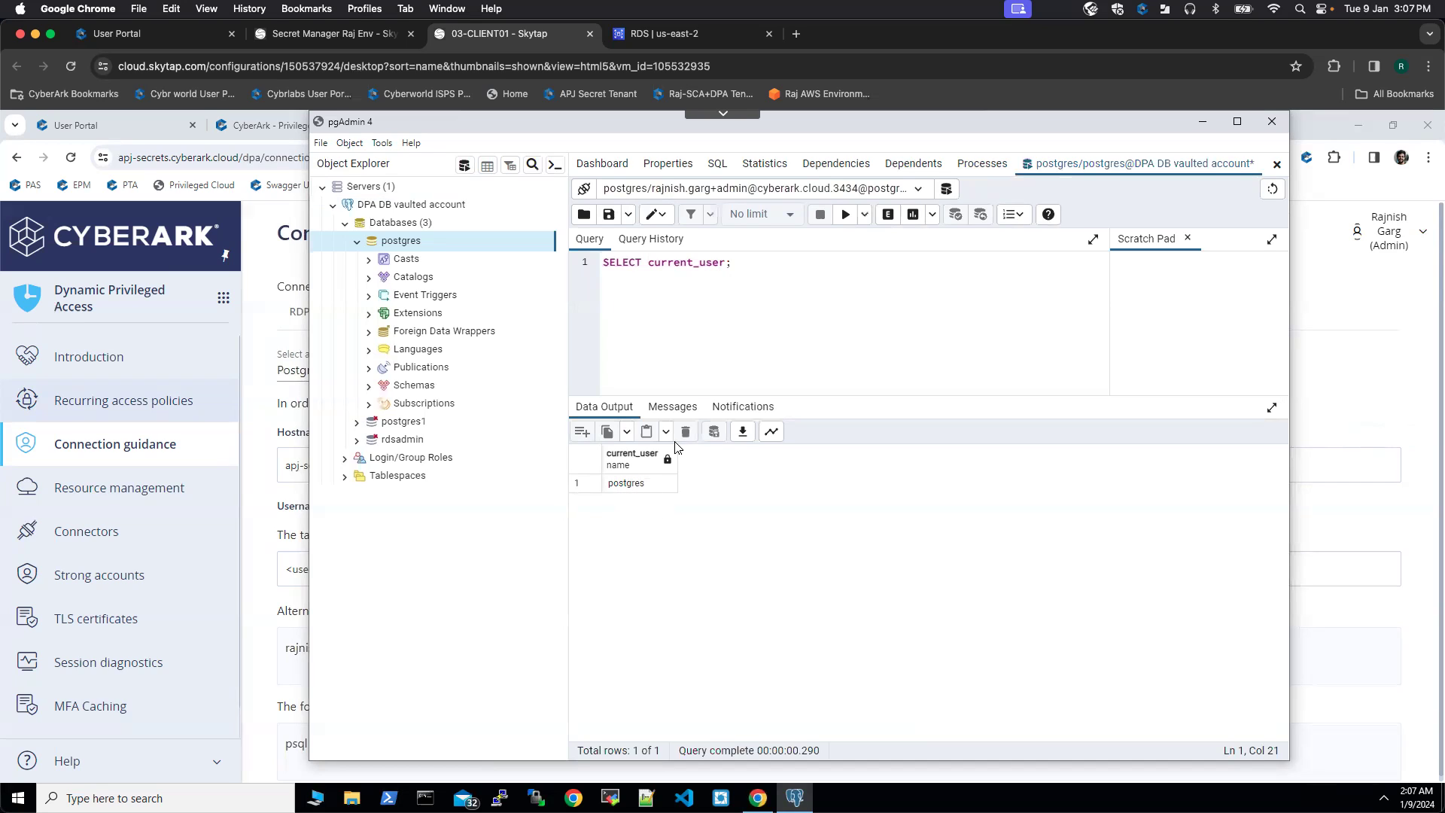
# Step: Replace it with SELECT count(*) FROM pg_user; and run it, returning 12
pyautogui.moveTo(739, 265); pyautogui.dragTo(596, 265)
pyautogui.press('BackSpace')
pyautogui.write('sELECT count(* FROM pg_use')
pyautogui.click(843, 217)
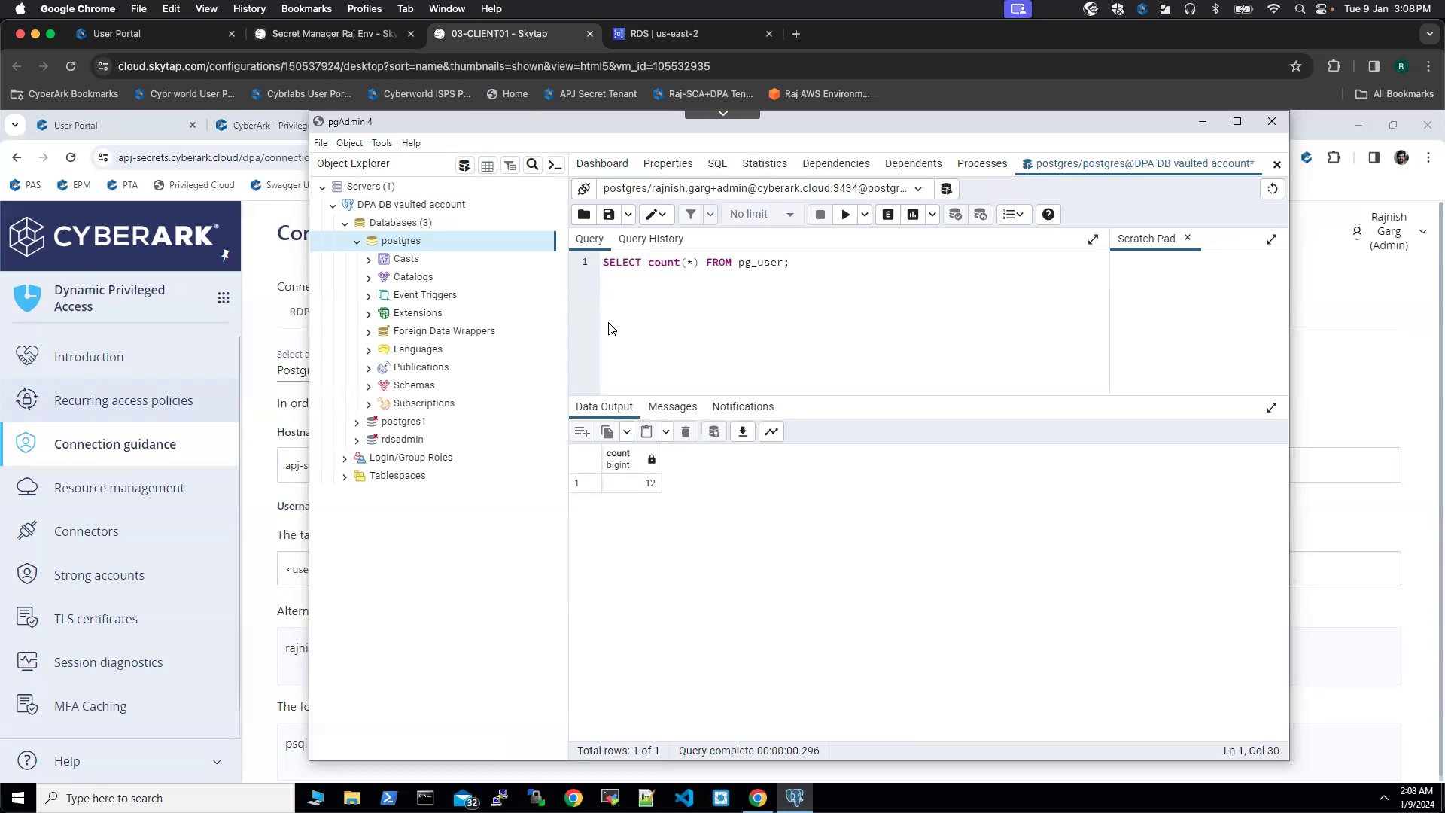
# Step: Disconnect the DPA DB vaulted account server, confirming, then return to the CyberArk connection guidance page
pyautogui.rightClick(434, 247)
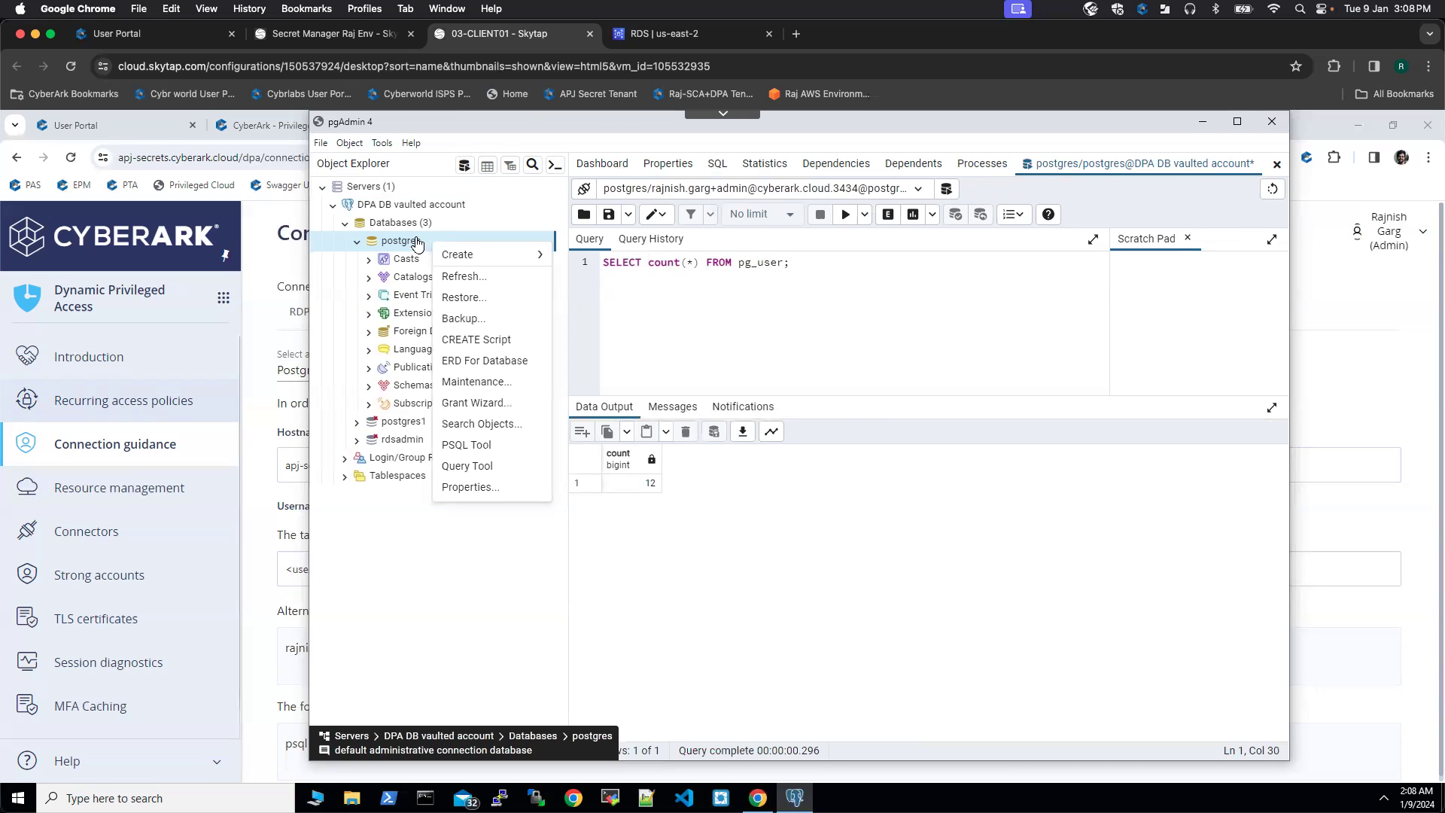
pyautogui.click(434, 206)
pyautogui.rightClick(434, 206)
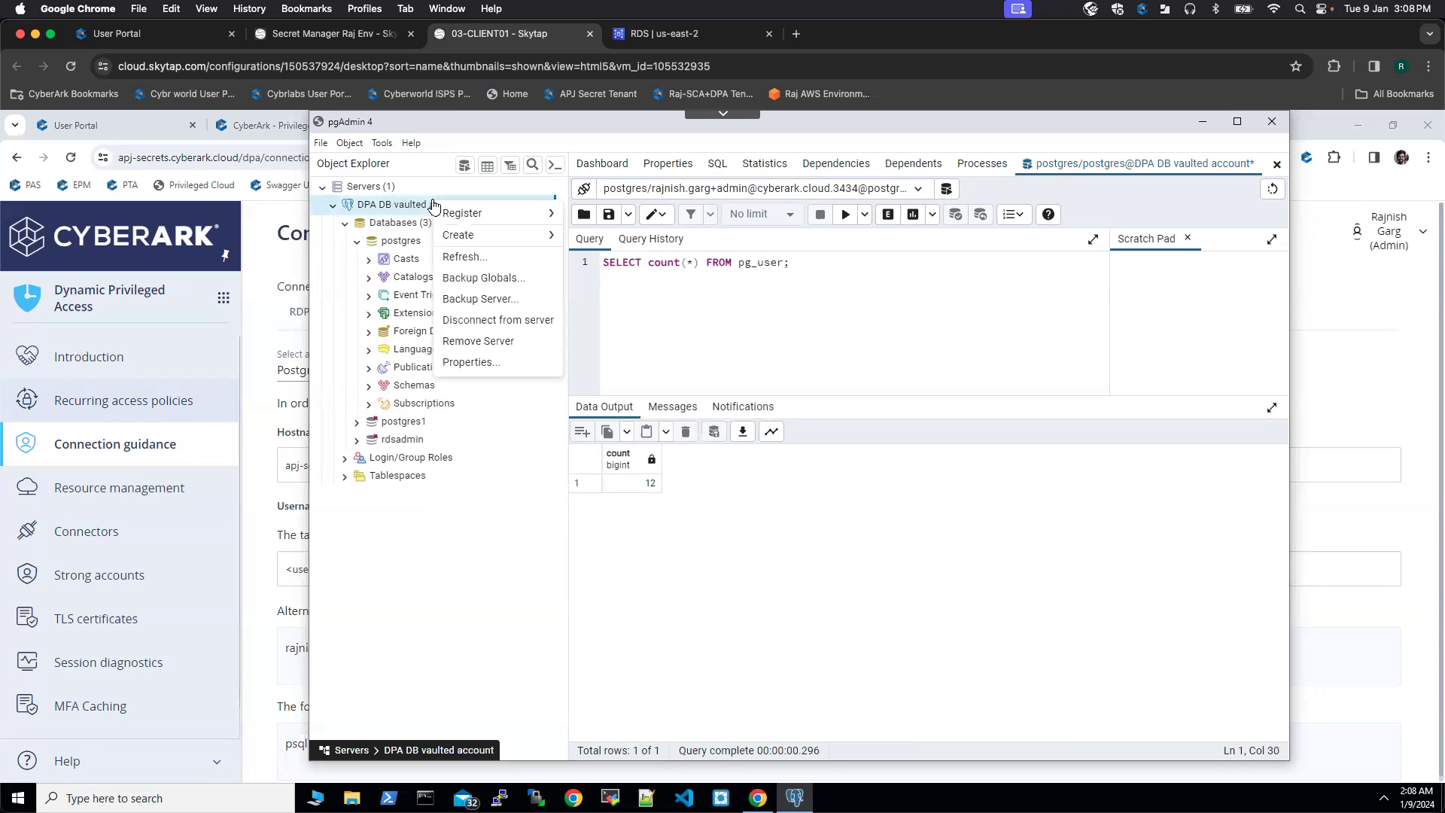
pyautogui.click(497, 321)
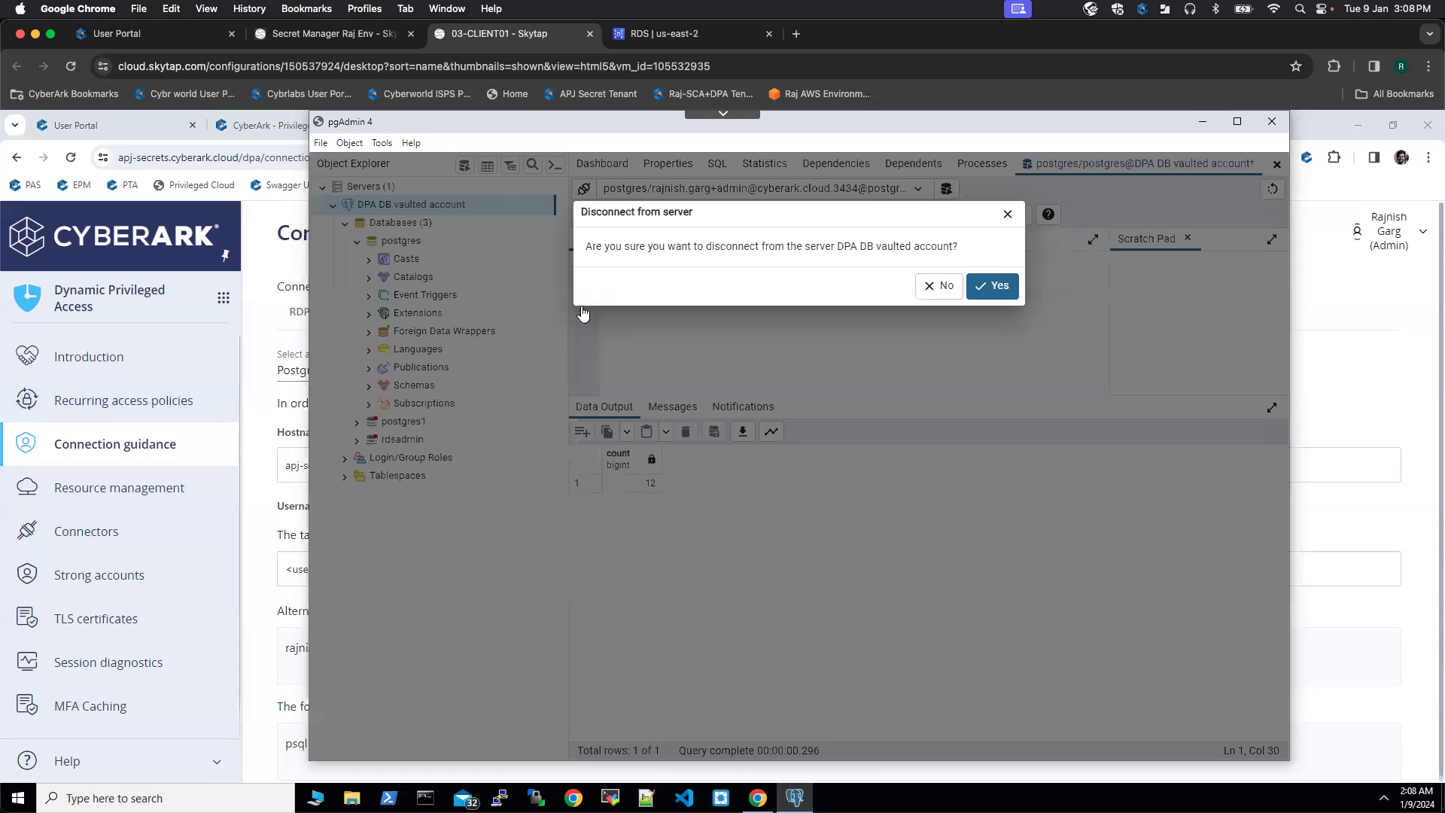
pyautogui.click(999, 289)
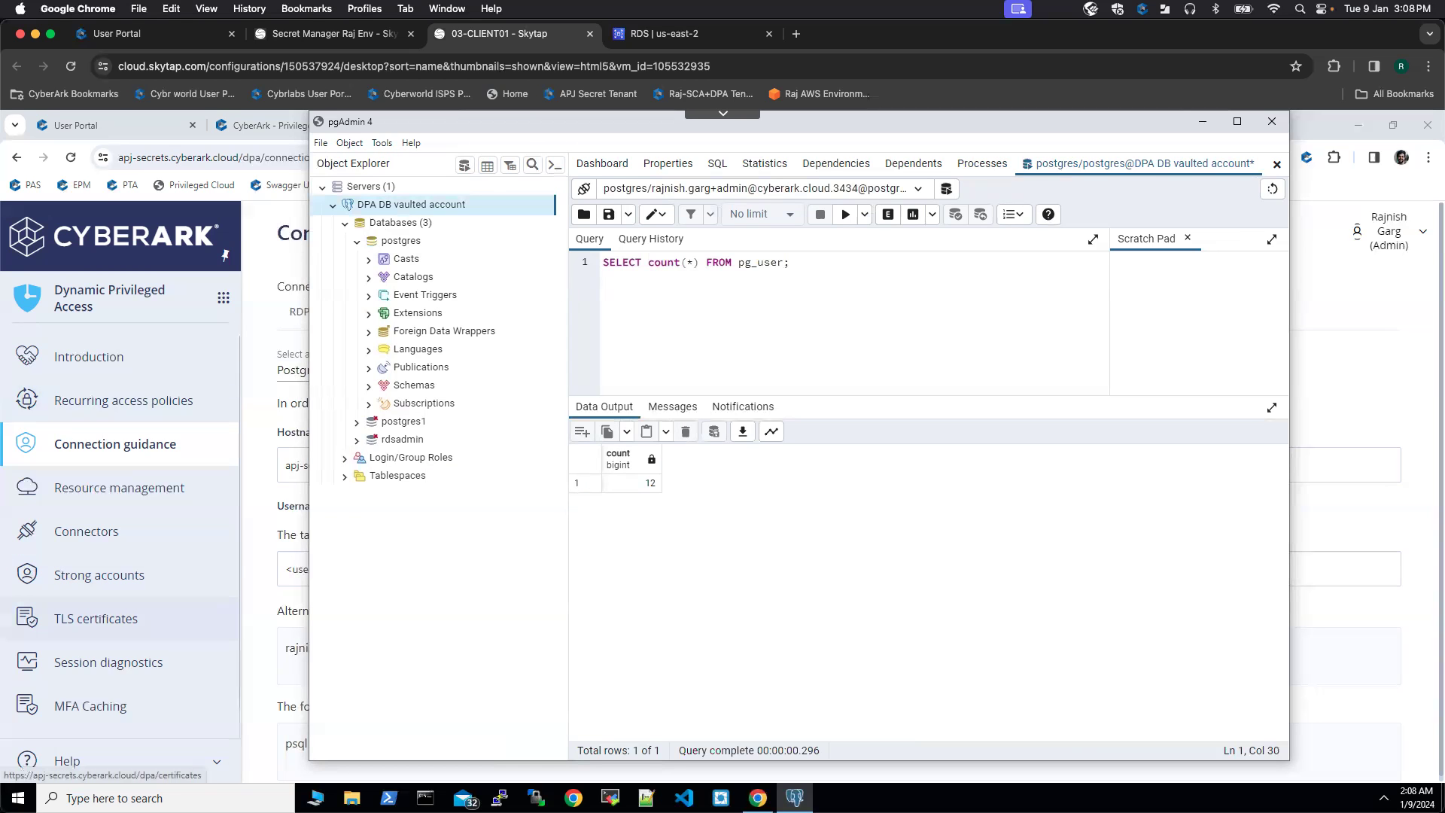
pyautogui.click(260, 579)
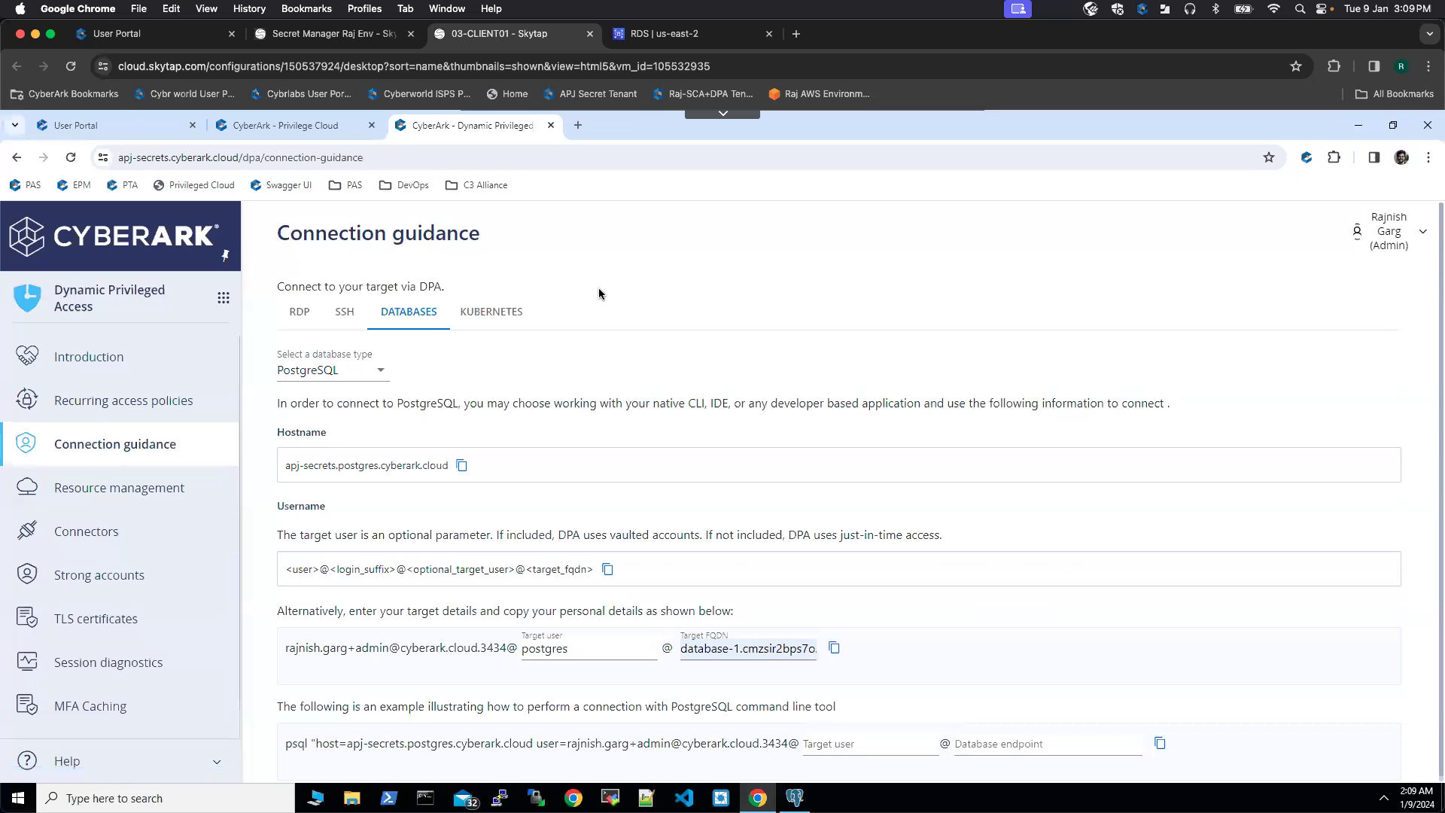
# Step: Go to CyberArk Audit's Session monitoring page listing the 43 vaulted DPA database sessions
pyautogui.click(223, 301)
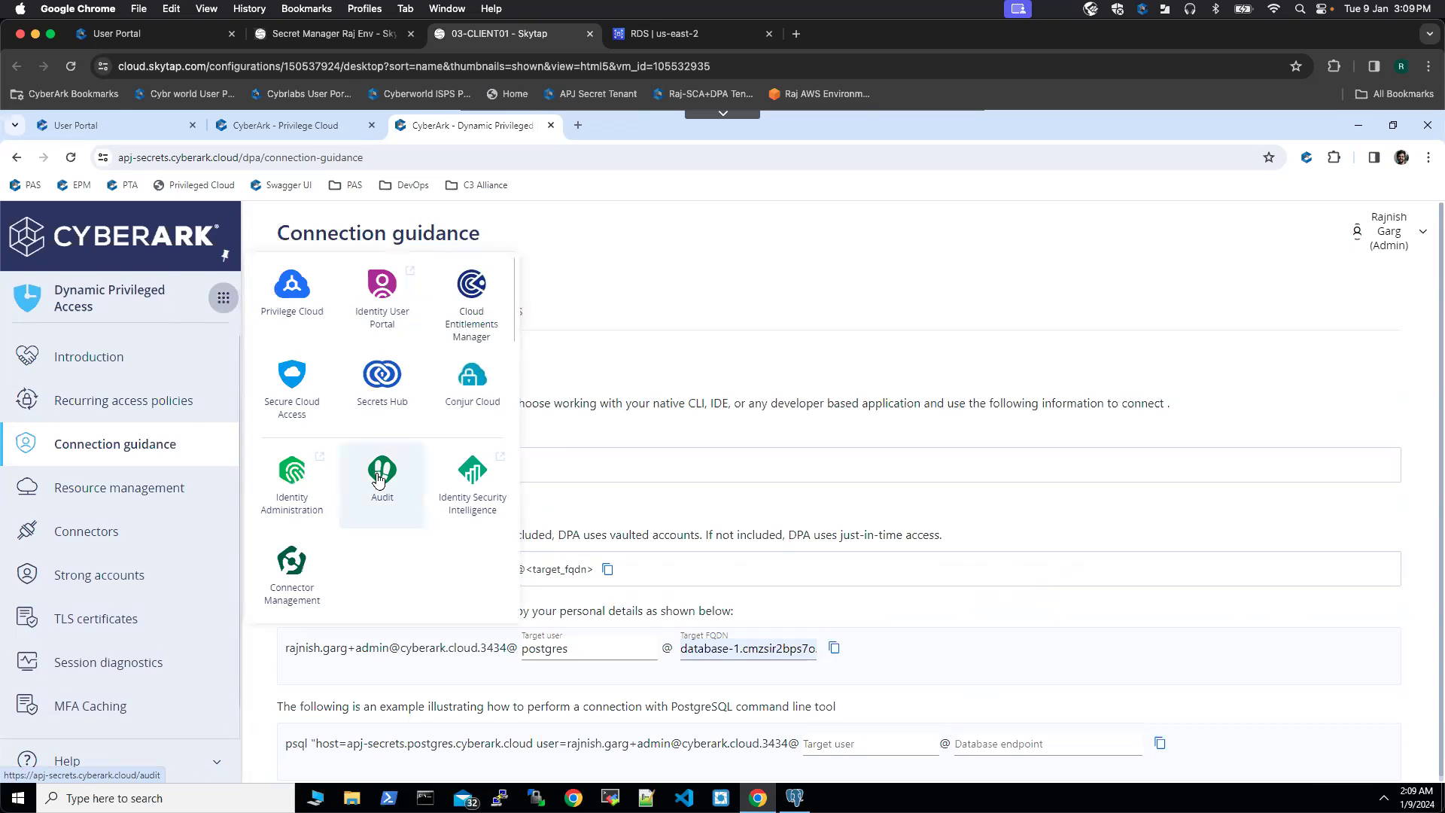
pyautogui.click(379, 480)
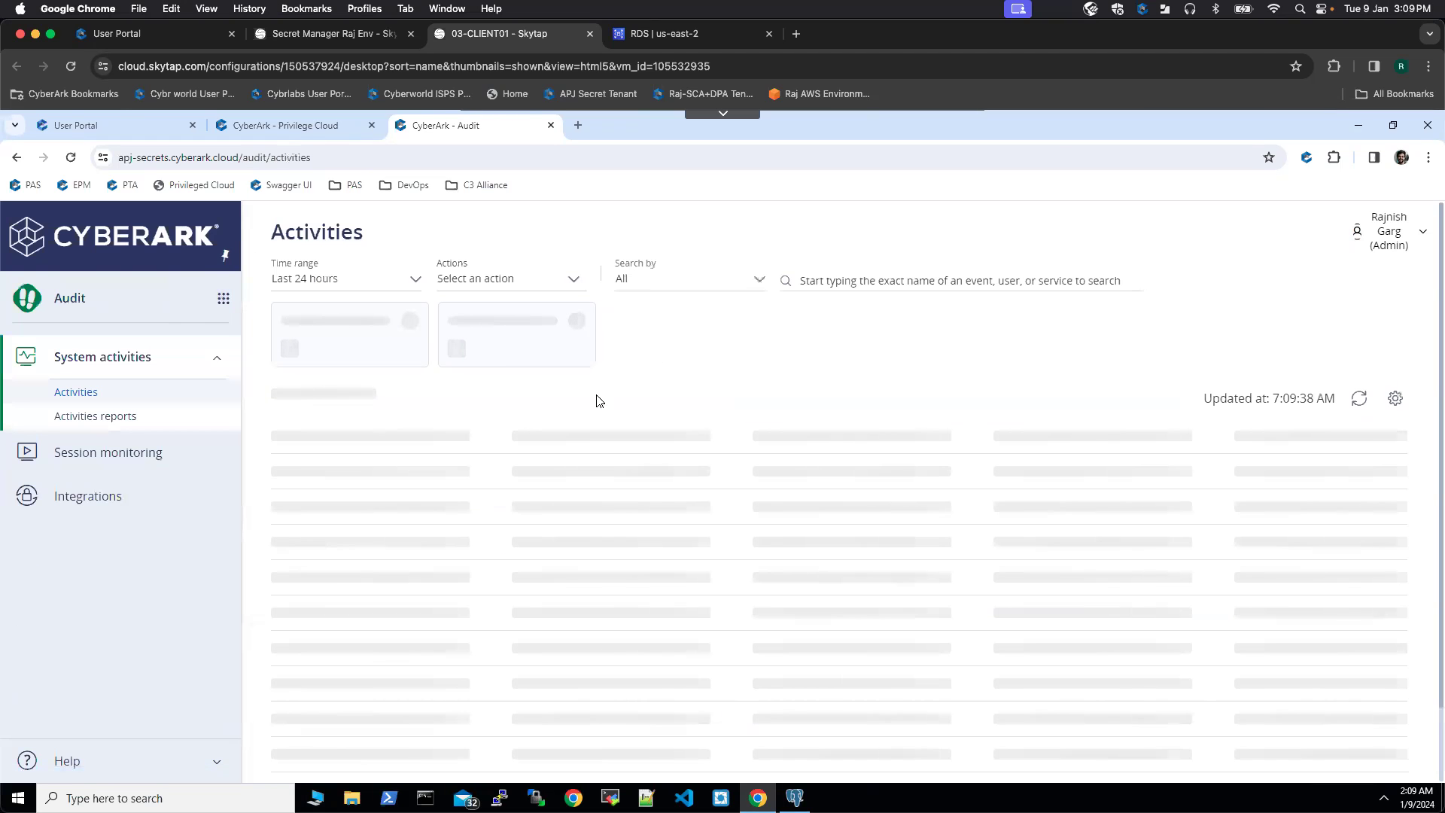
pyautogui.click(108, 455)
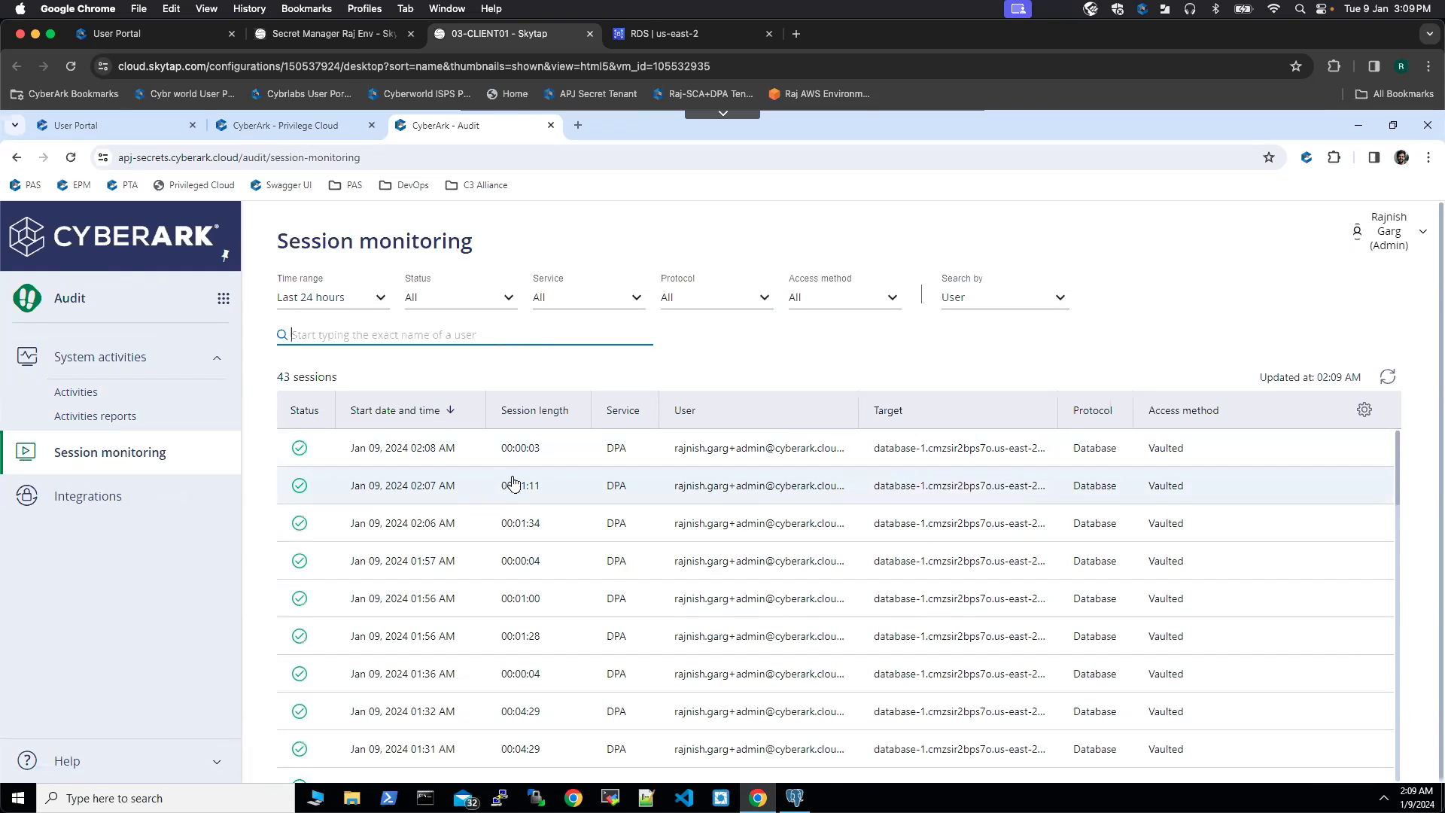
# Step: Open the 02:07 AM database-1 session's details and show its Commands list
pyautogui.click(475, 491)
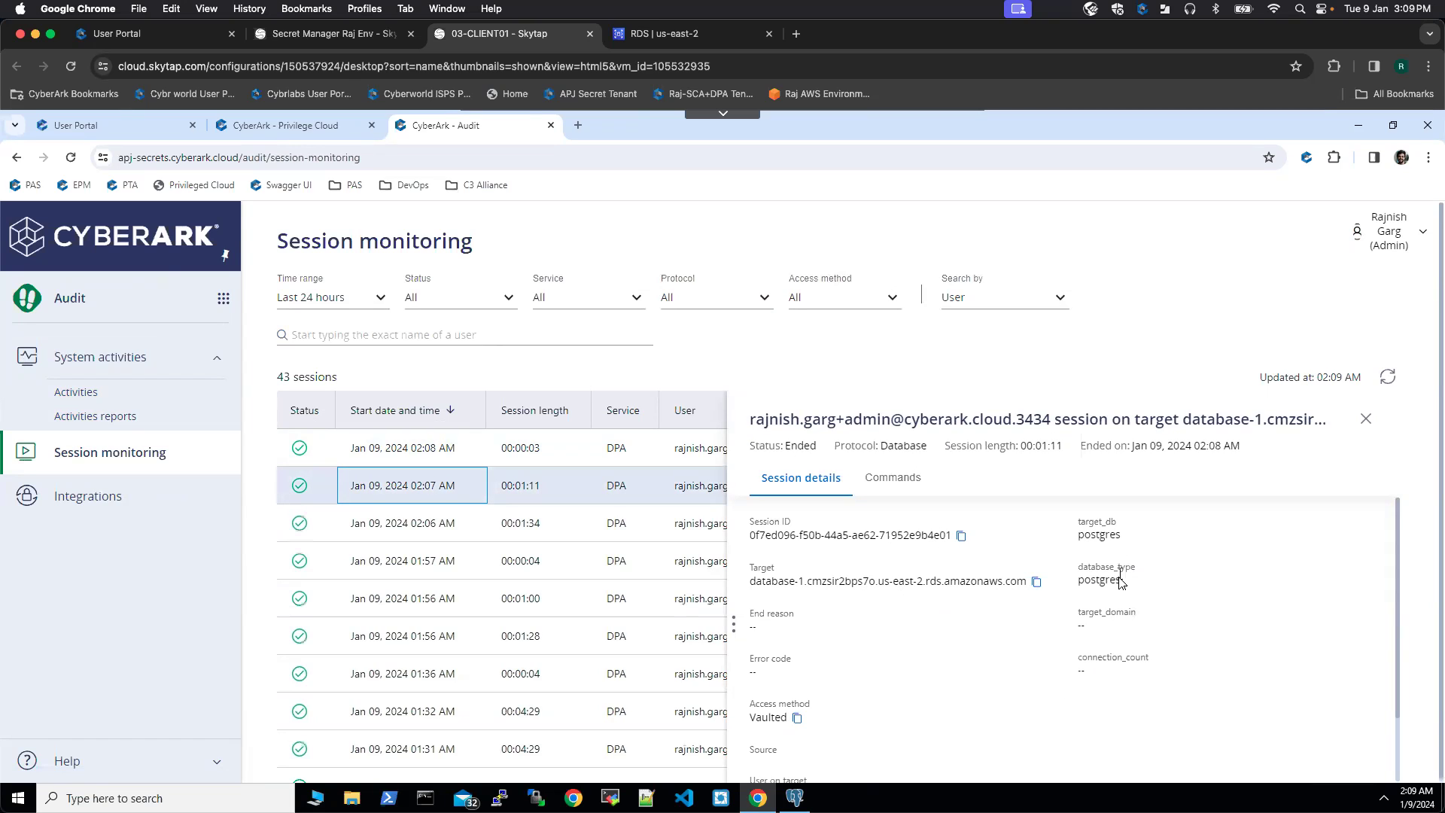
pyautogui.scroll(-2, 966, 657)
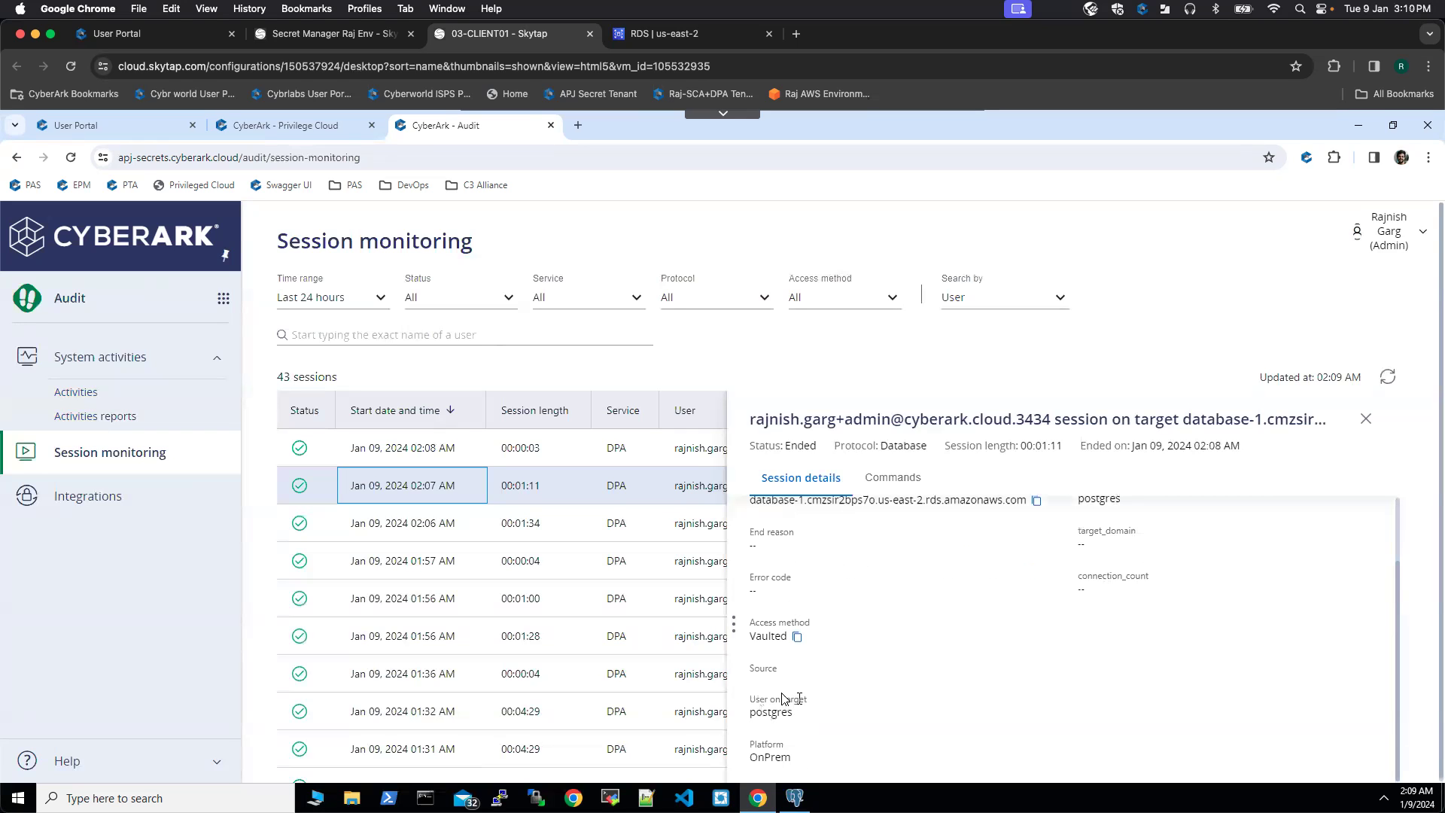
pyautogui.click(886, 482)
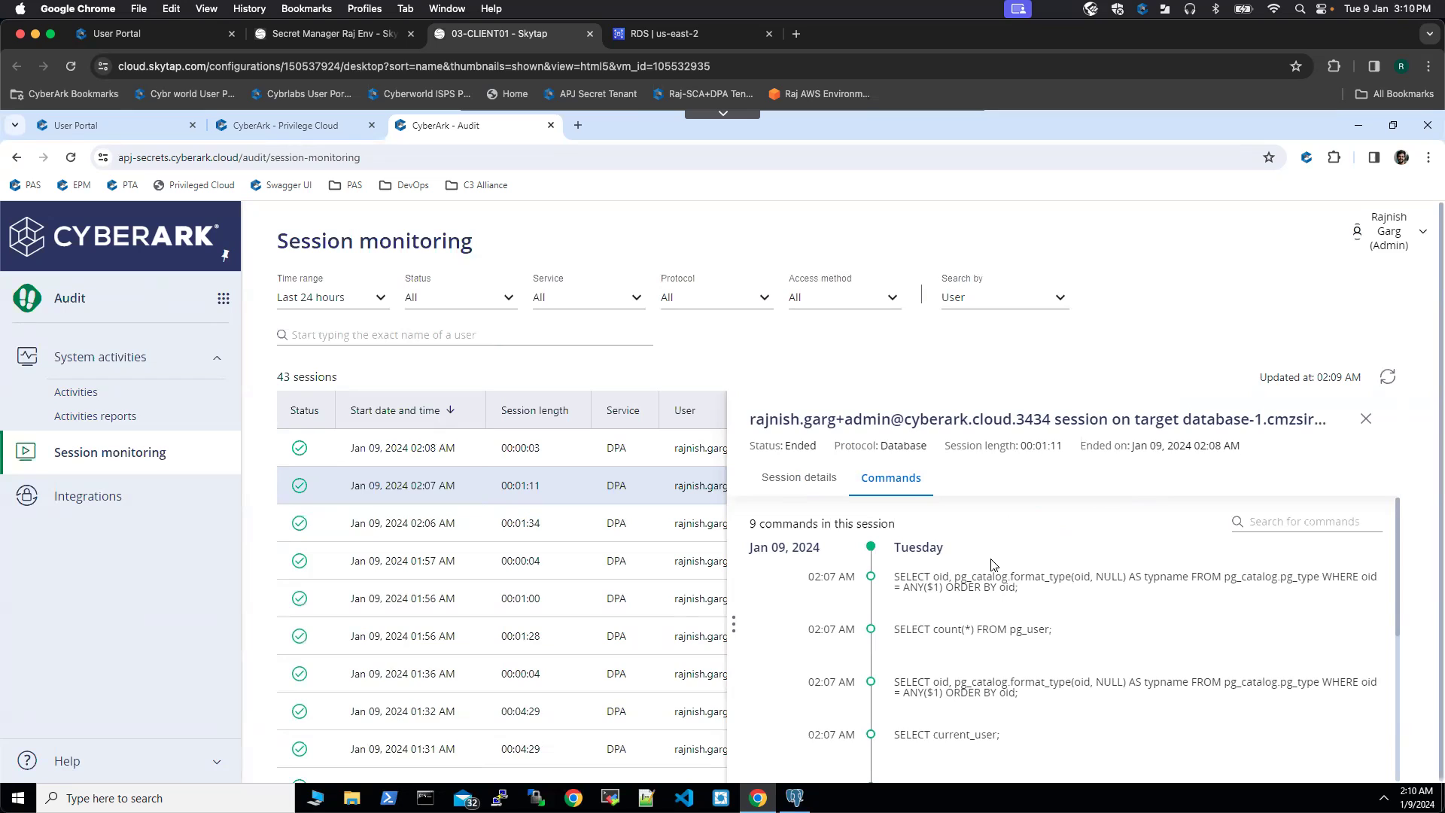
# Step: Highlight the recorded SELECT count(*) FROM pg_user and SELECT current_user commands
pyautogui.moveTo(1069, 636); pyautogui.dragTo(891, 633)
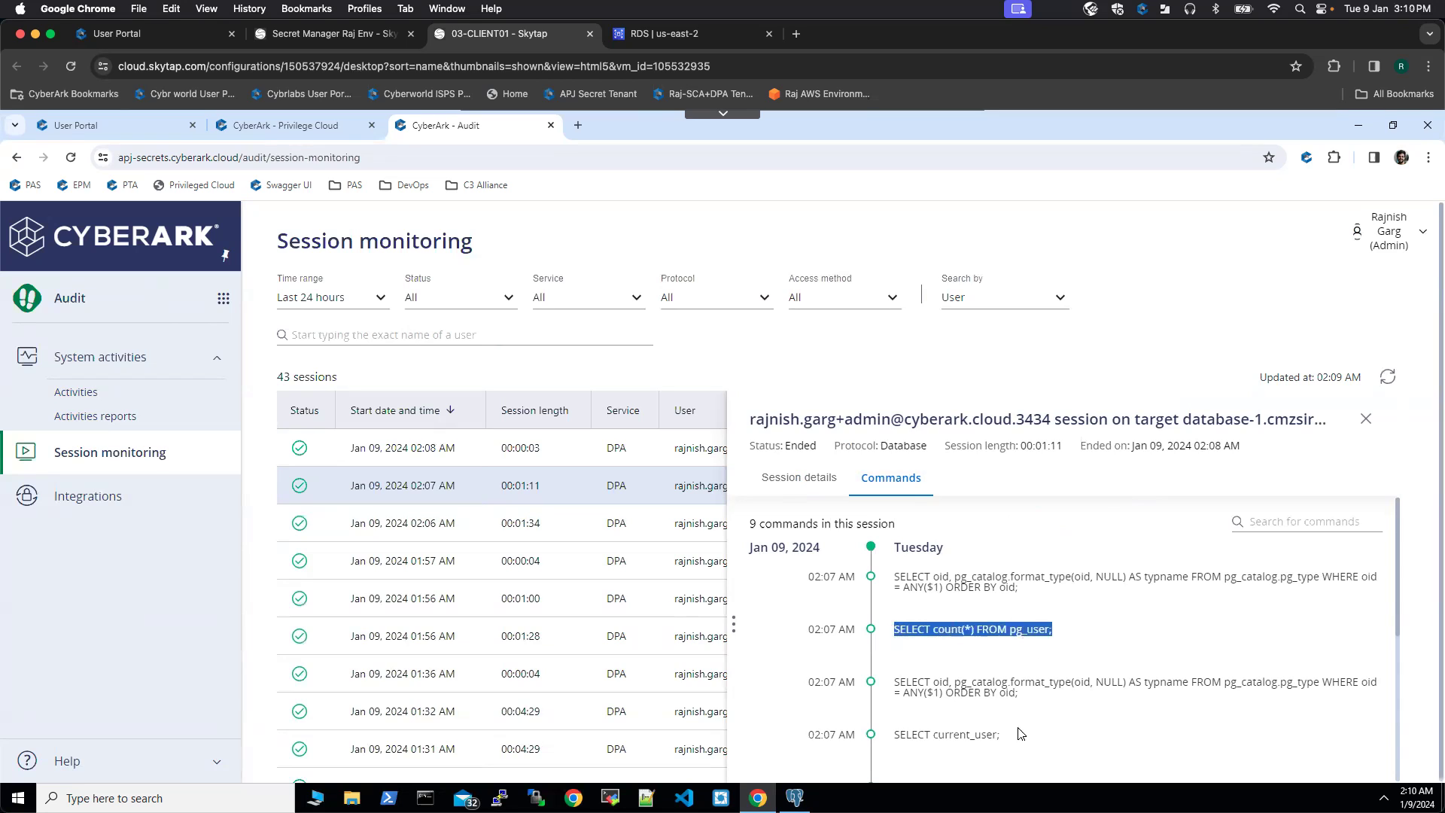
pyautogui.moveTo(1015, 736); pyautogui.dragTo(888, 733)
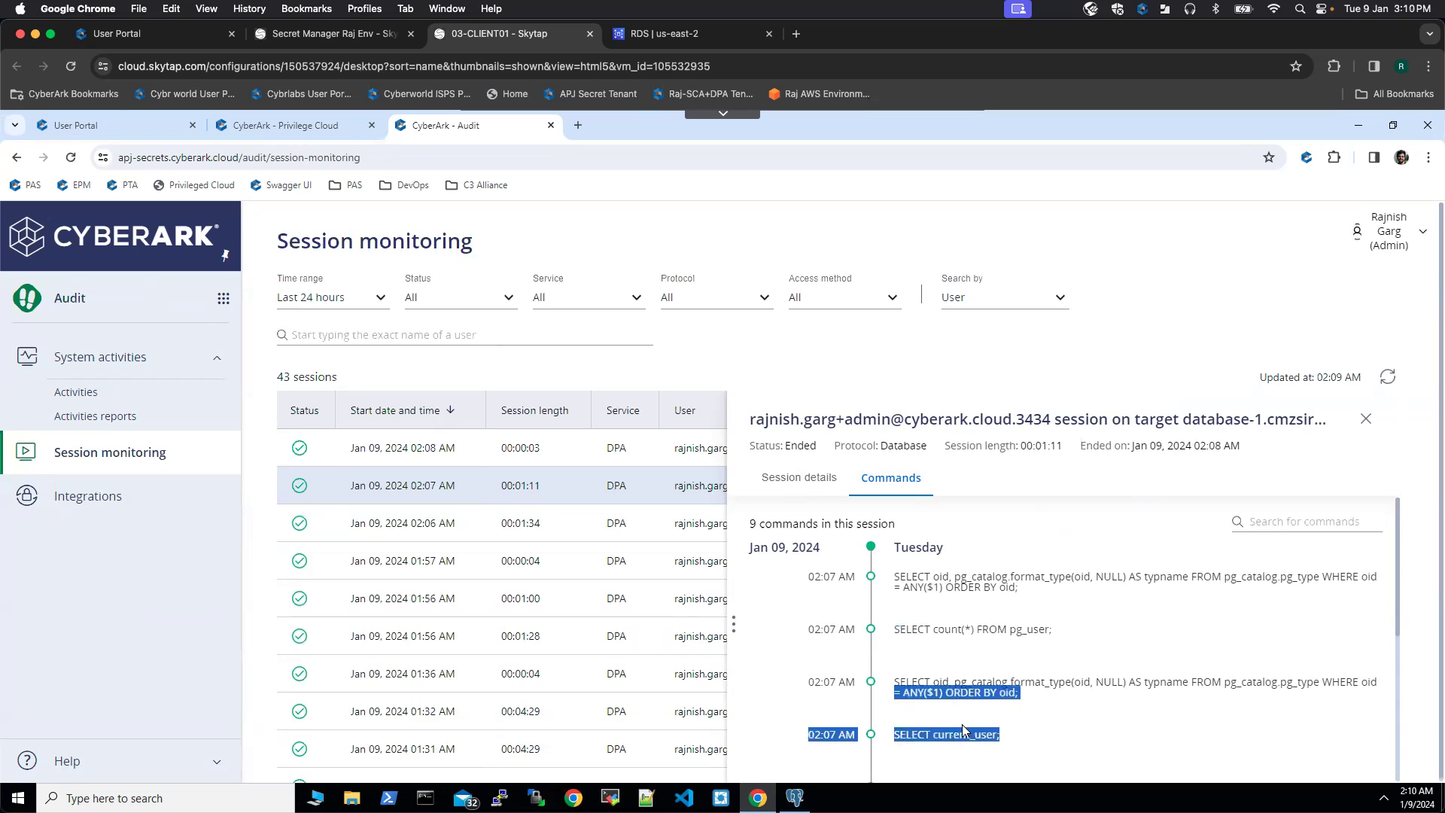
pyautogui.click(1027, 743)
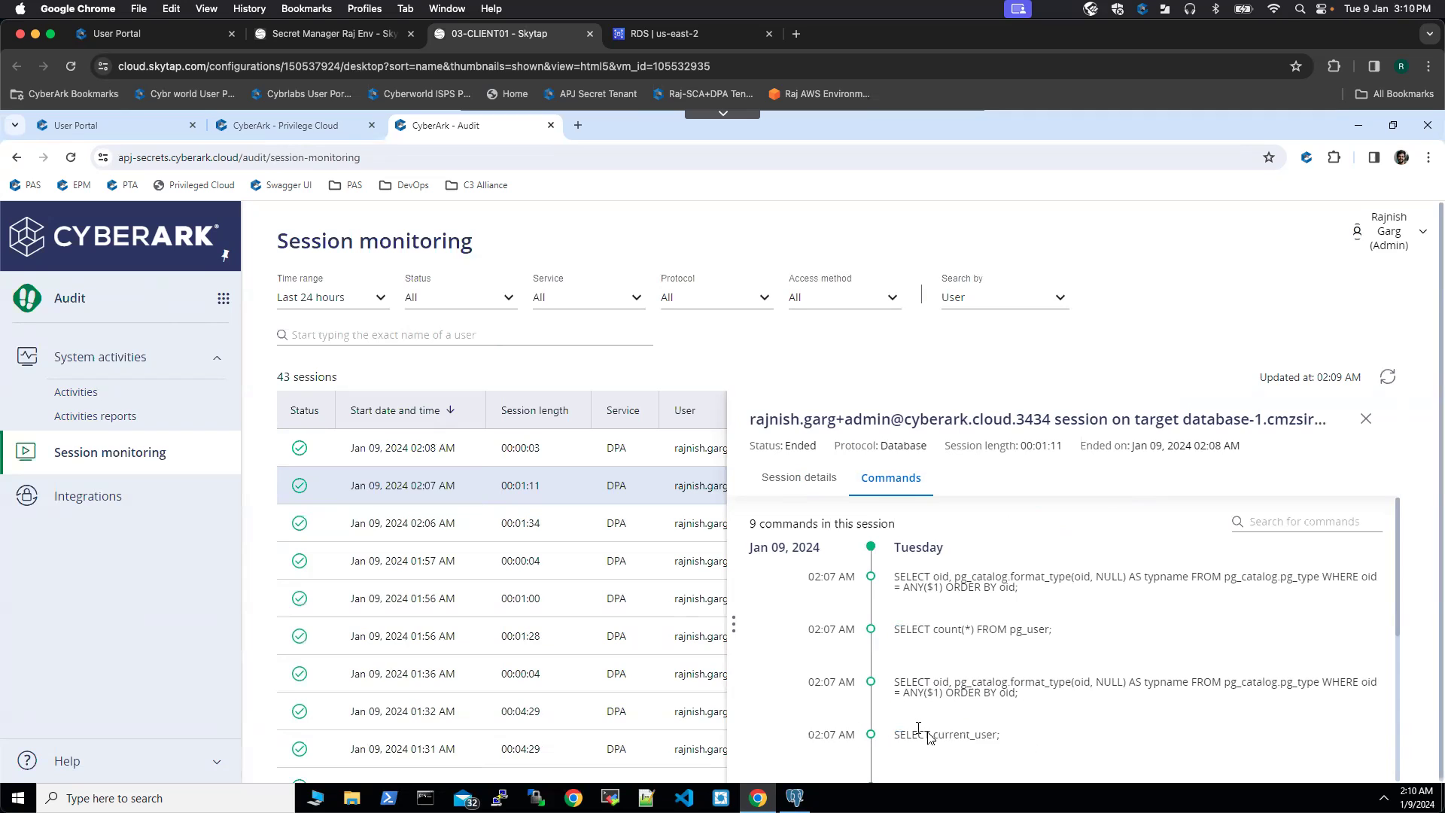